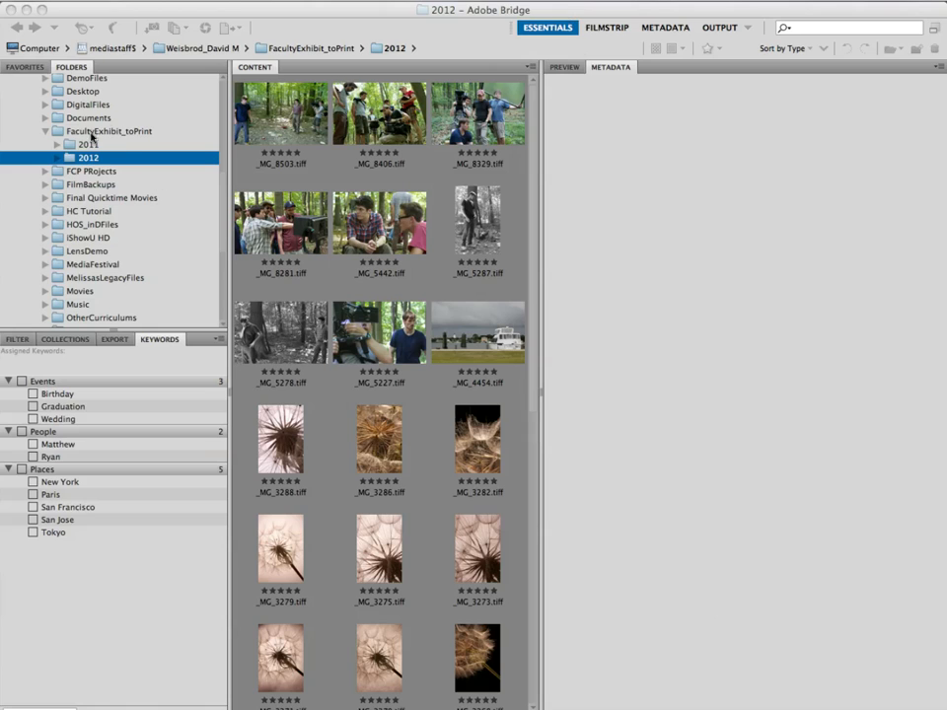
Preview _MG_5442.tiff in the Filmstrip workspace and return to the Essentials workspace.
left_click(603, 29)
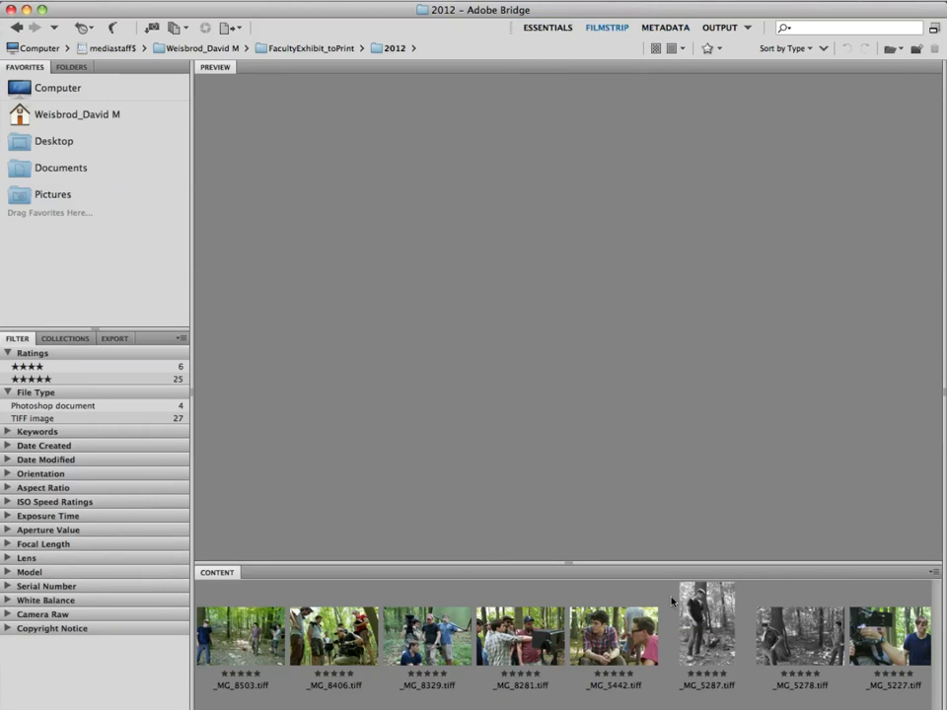
left_click(612, 639)
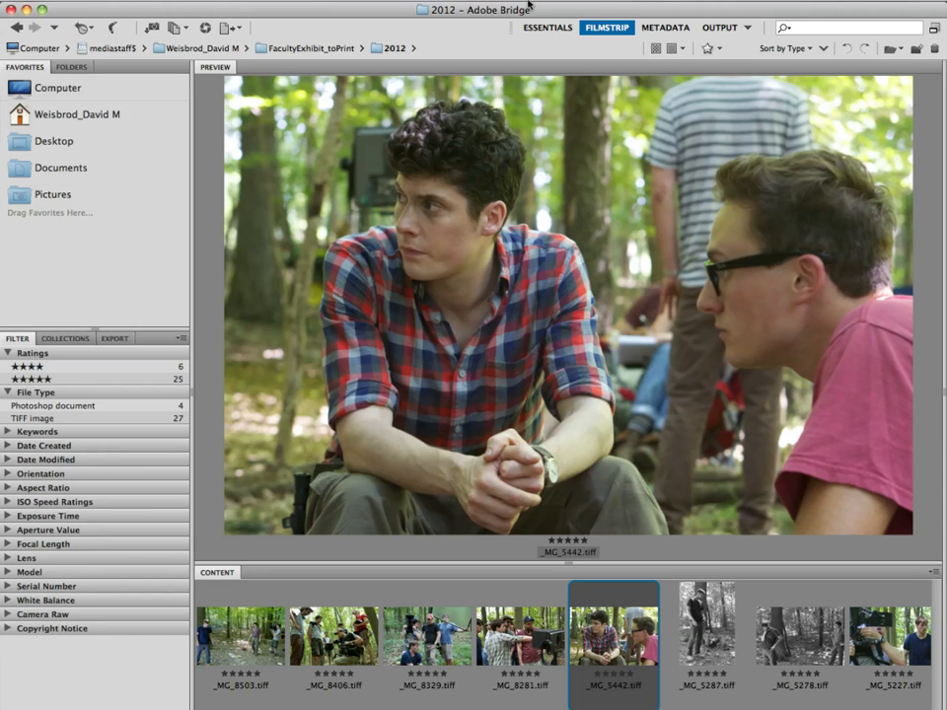
left_click(555, 32)
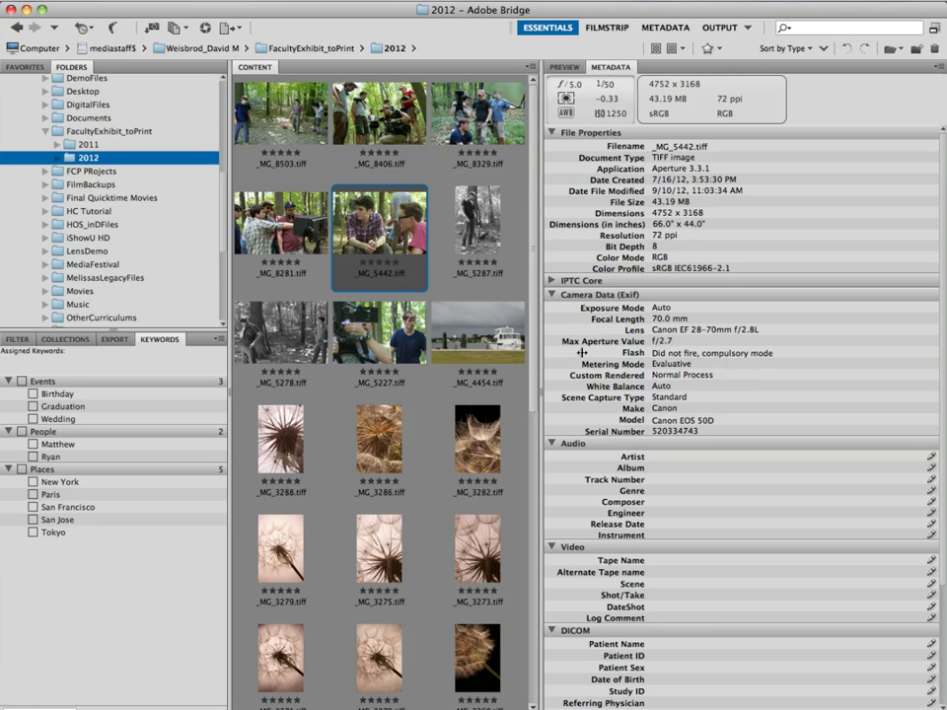
Dock the Metadata panel beside Keywords and narrow the folder and thumbnail columns to enlarge the Preview panel.
left_click_drag(611, 69, 123, 367)
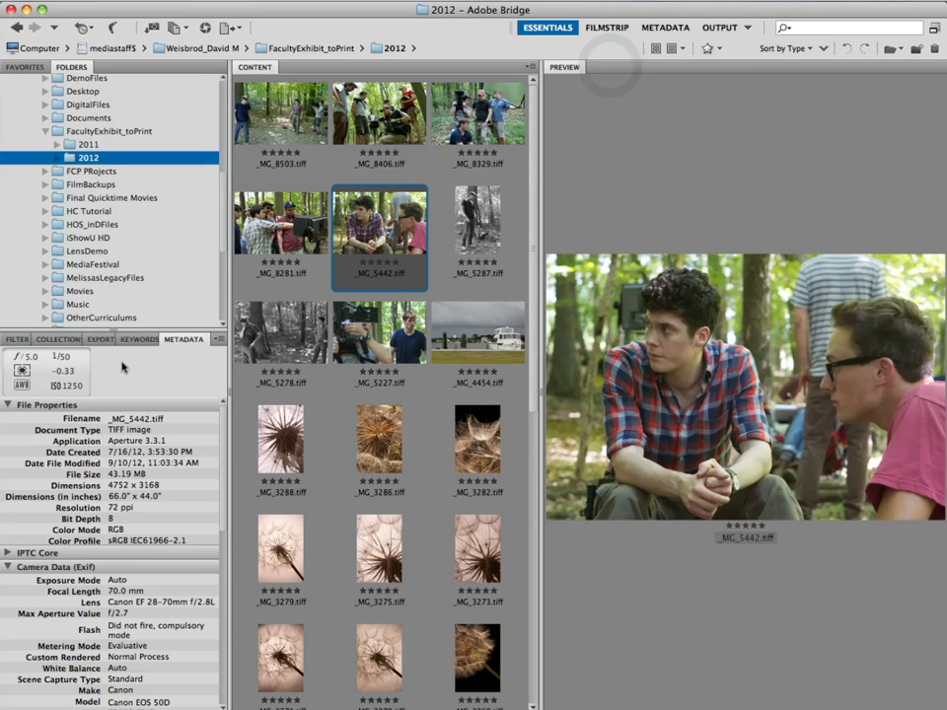
left_click_drag(228, 394, 183, 391)
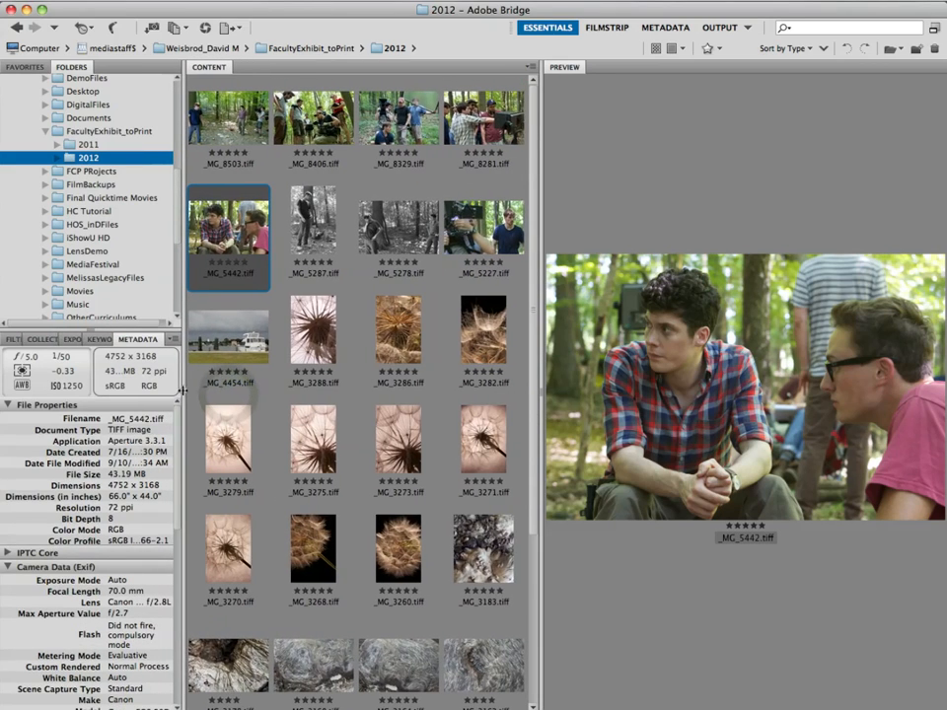
left_click_drag(541, 393, 293, 394)
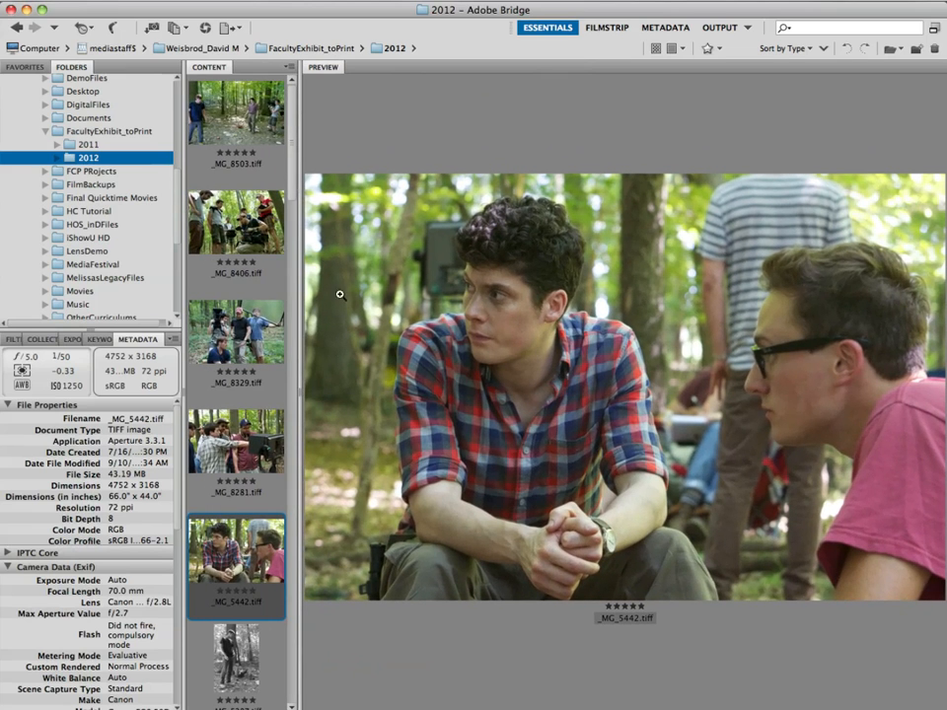
scroll(233, 214, "down", 10)
scroll(233, 214, "up", 7)
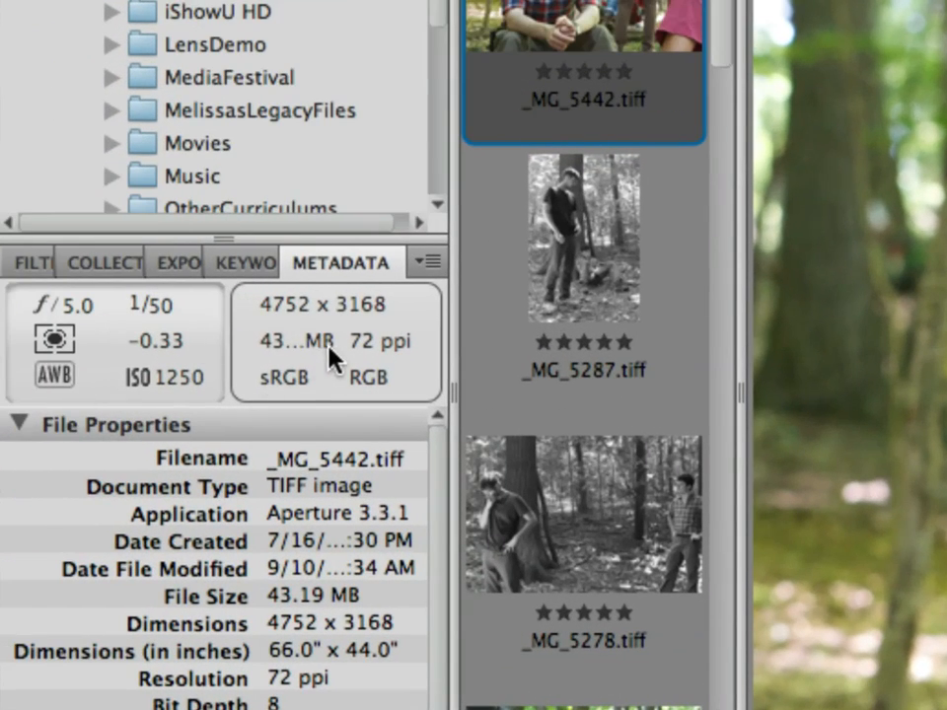
Widen the metadata column, review the file properties of _MG_5442.tiff, and slightly widen the thumbnail column.
left_click_drag(449, 384, 509, 384)
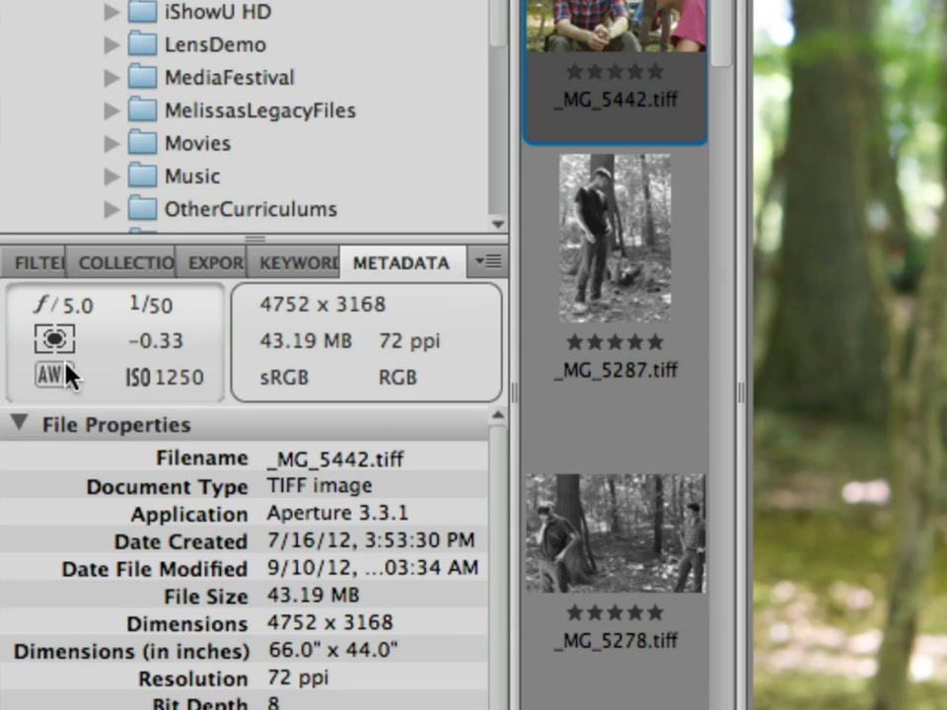
scroll(343, 493, "down", 3)
scroll(336, 493, "up", 3)
scroll(343, 518, "down", 2)
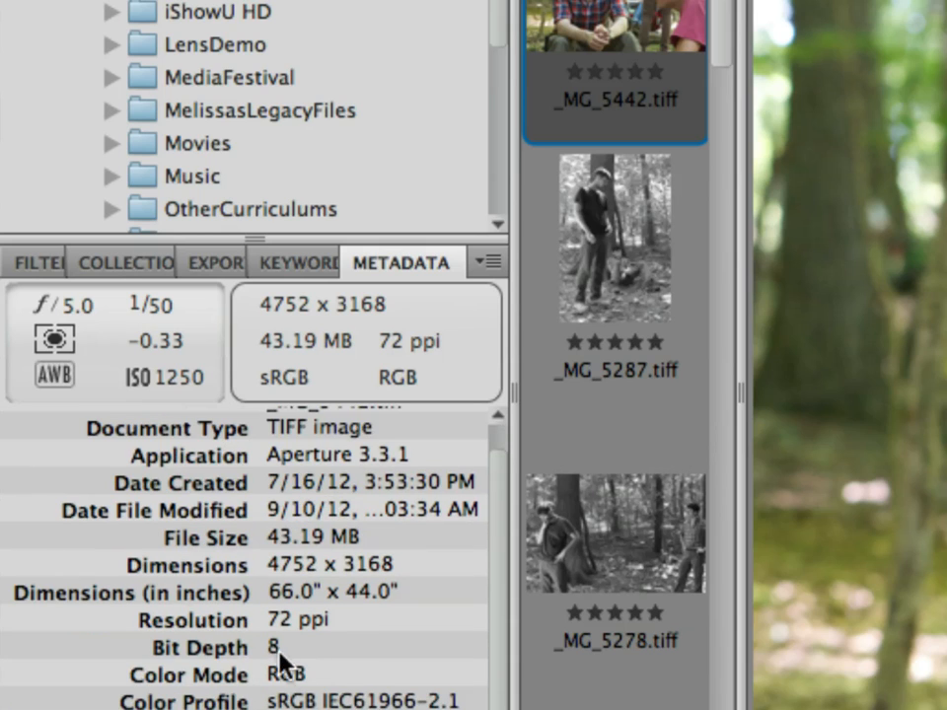
scroll(271, 611, "up", 2)
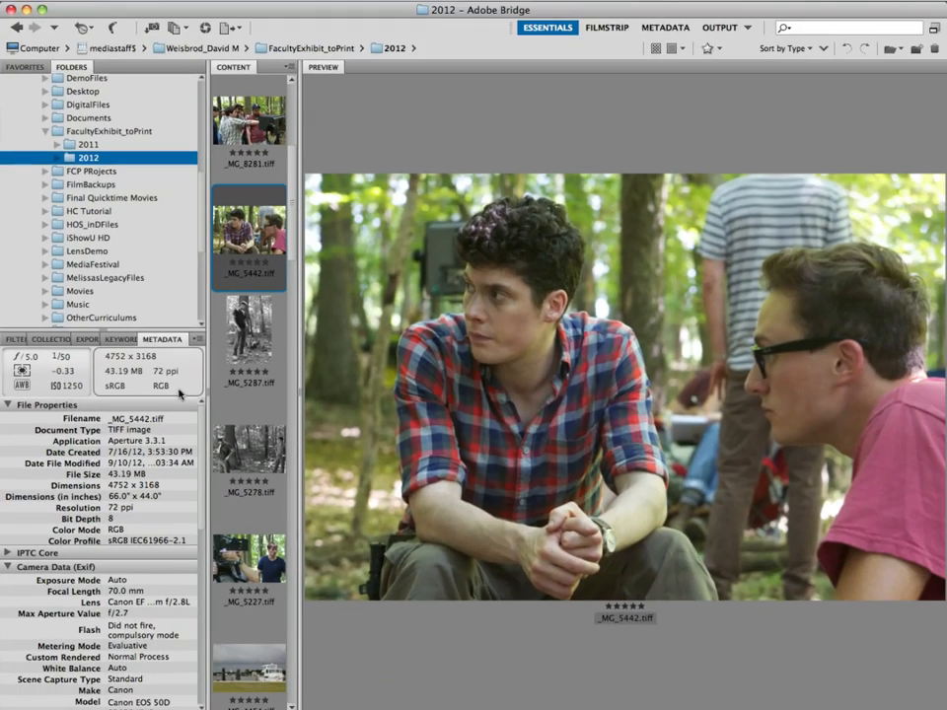
left_click_drag(300, 395, 328, 395)
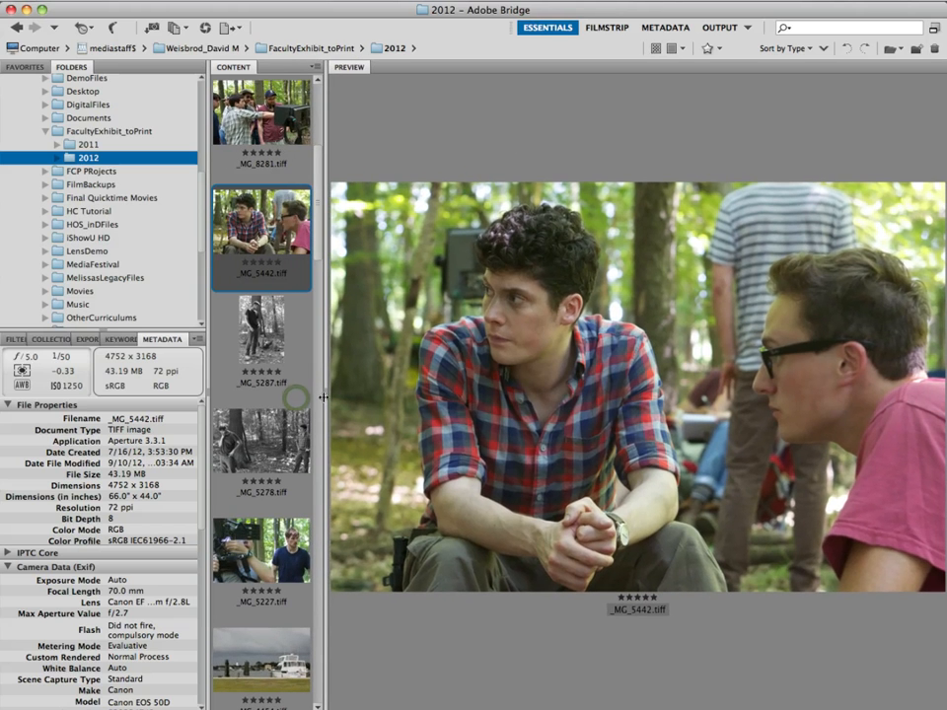
Select all photos in the 2012 folder and set them to No Rating.
left_click_drag(319, 168, 339, 657)
left_click(293, 105)
left_click(256, 640, "shift")
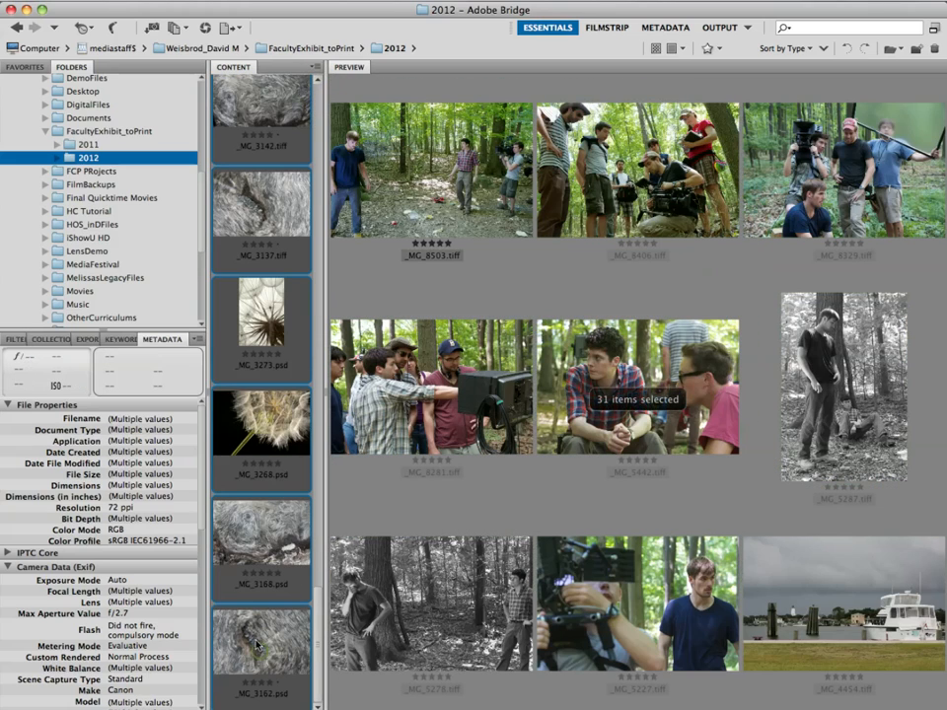
right_click(255, 640)
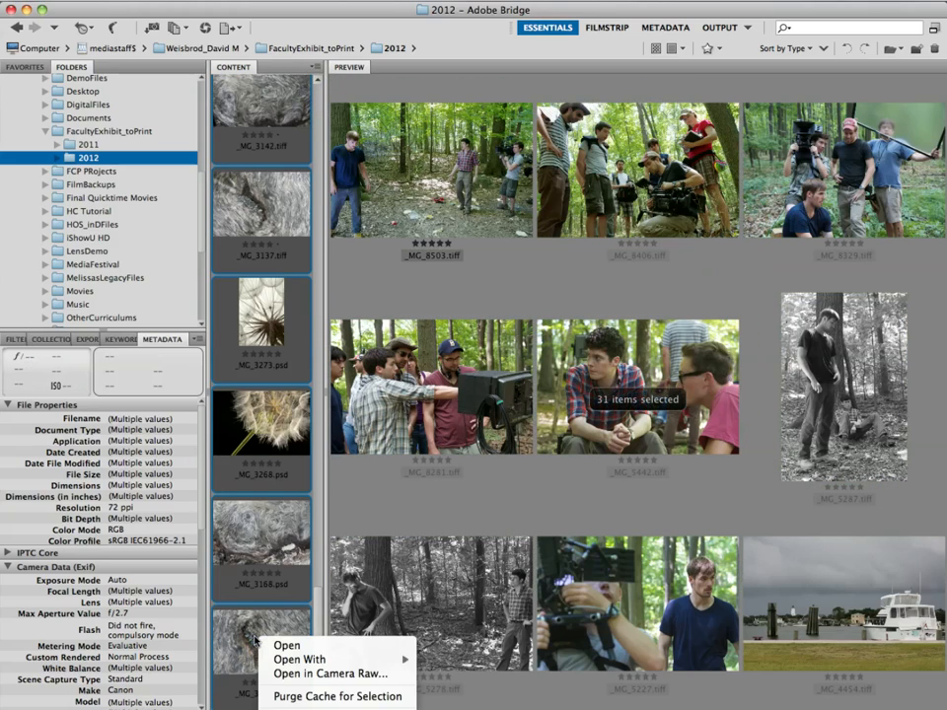
mouse_move(316, 706)
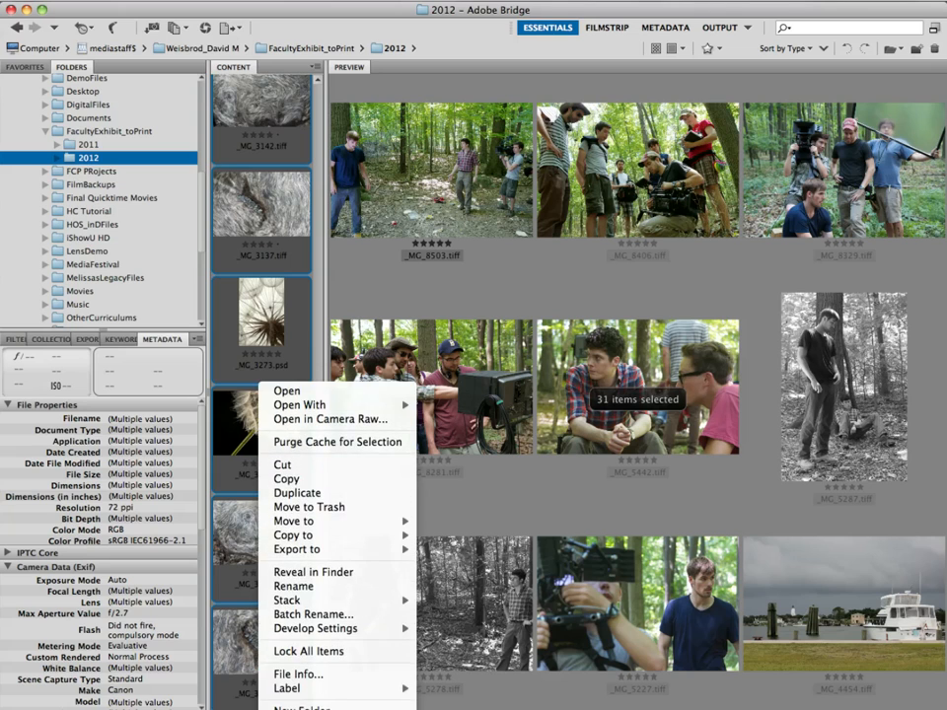
left_click(232, 2)
left_click(232, 2)
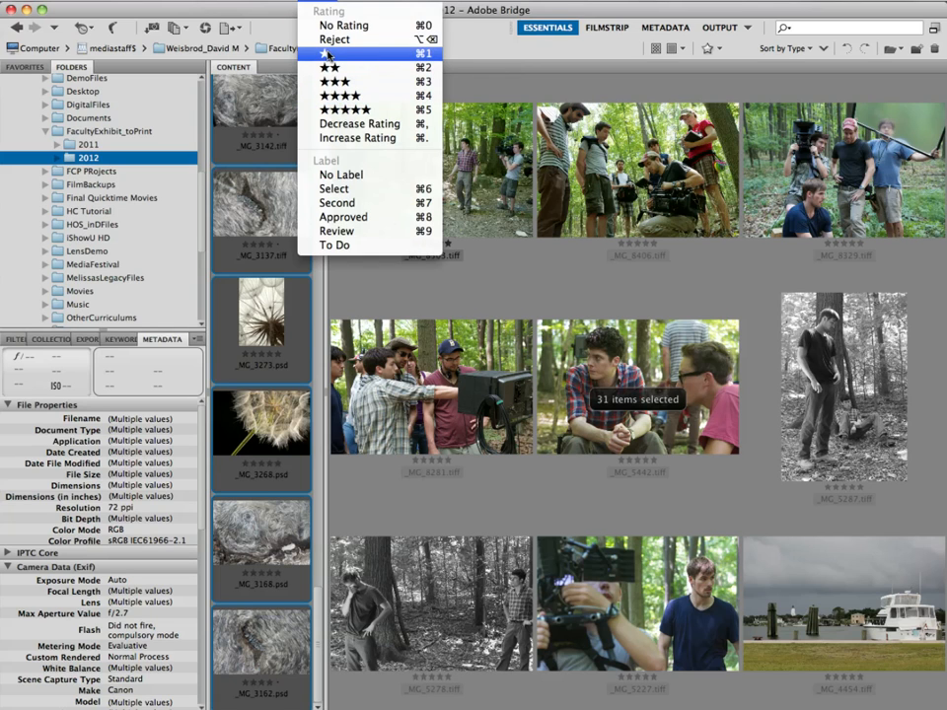
left_click(333, 26)
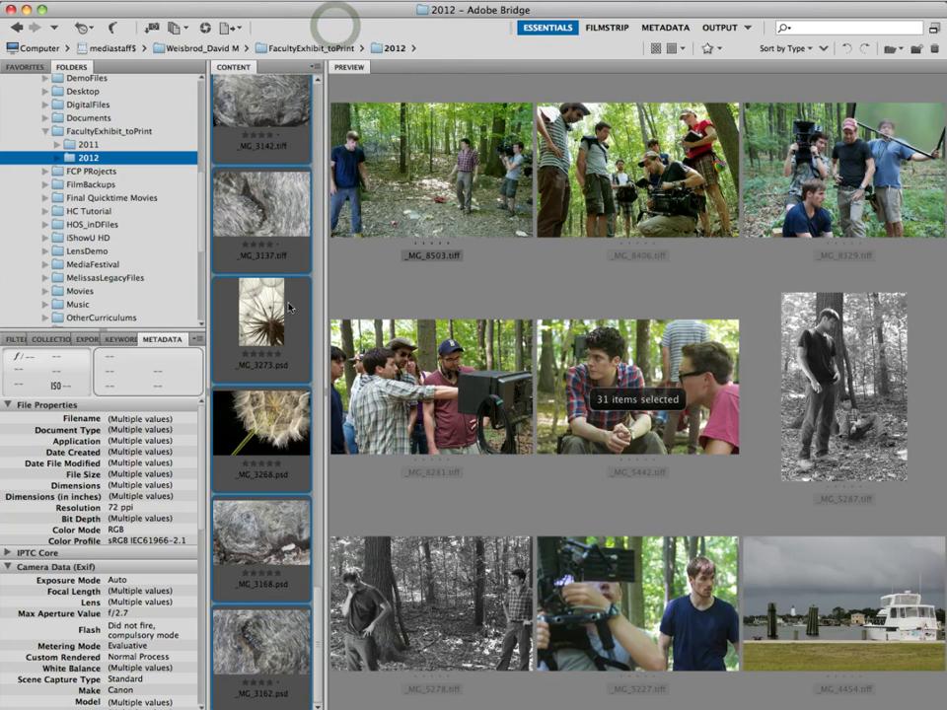
Preview the first two photos of the folder, _MG_8503.tiff and _MG_8406.tiff.
scroll(261, 309, "up", 10)
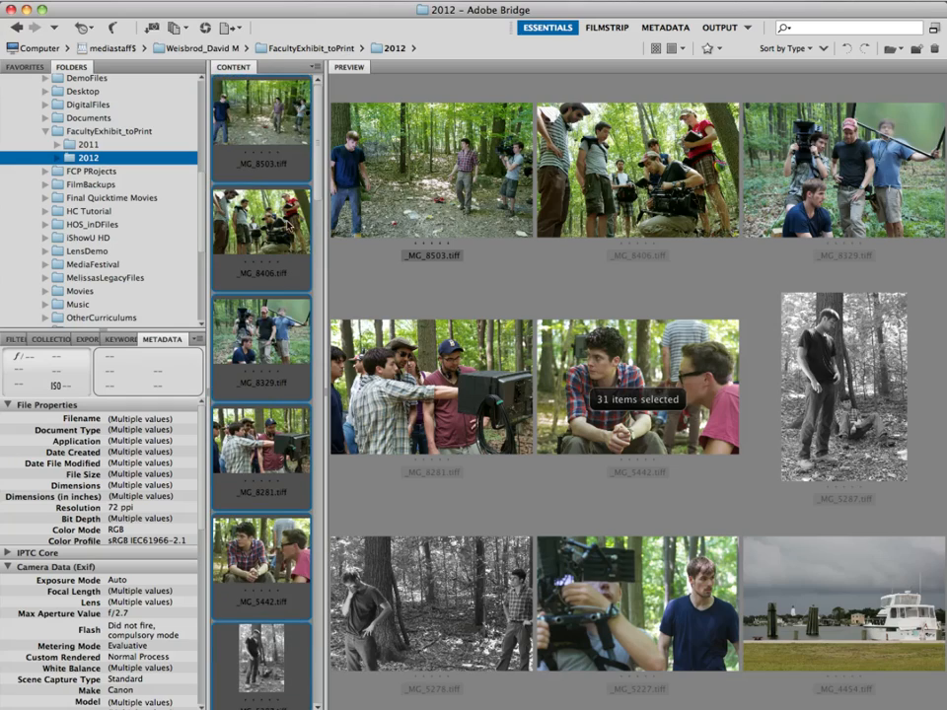
left_click(221, 120)
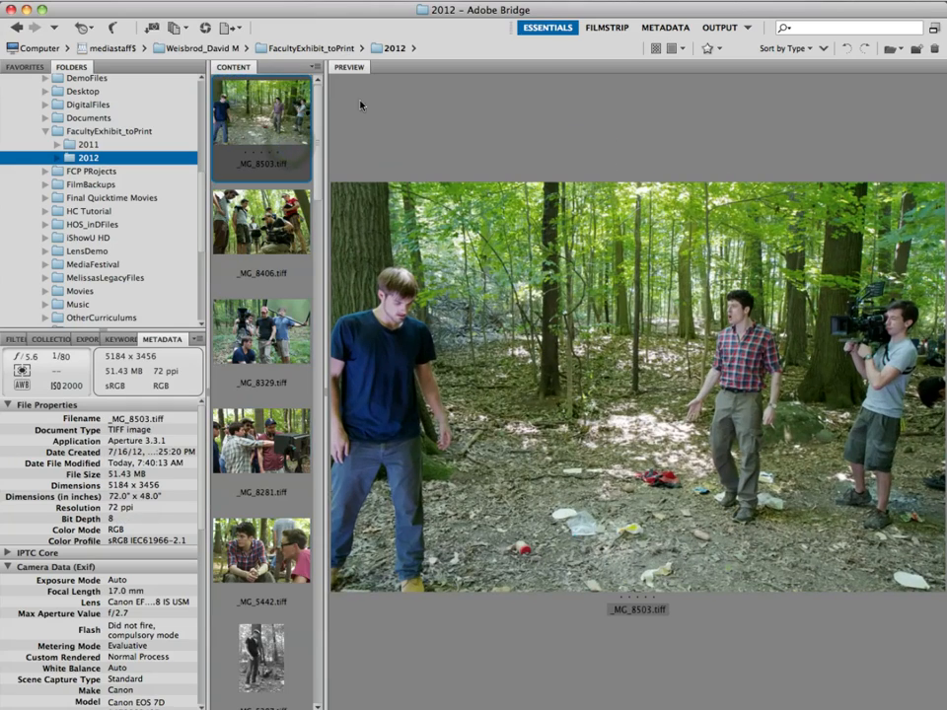
left_click(215, 195)
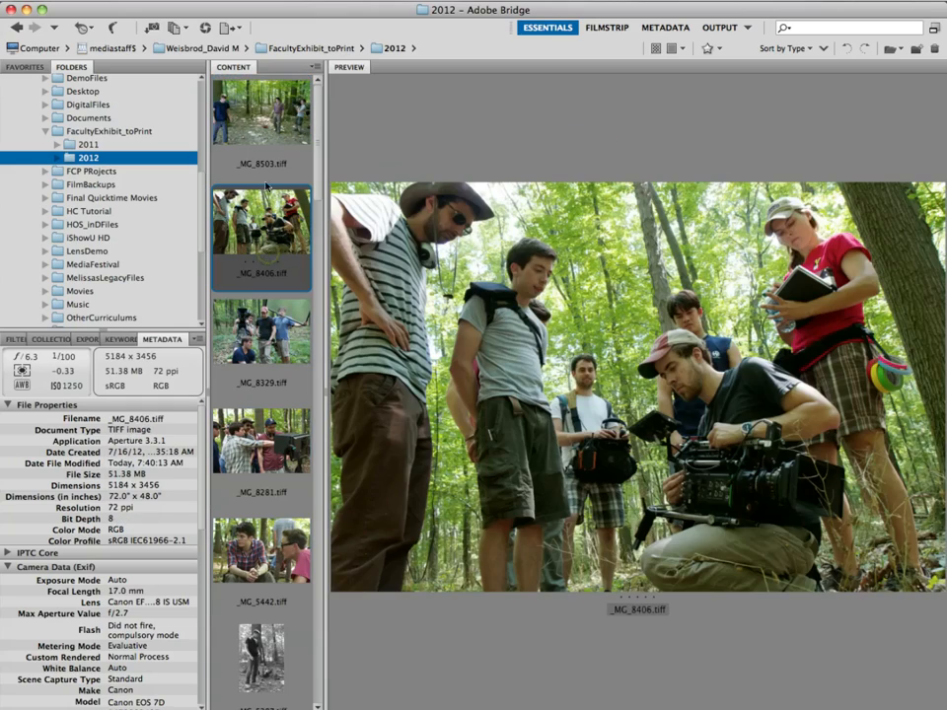
Give _MG_8503.tiff a one-star rating and clear that rating again.
left_click(265, 137)
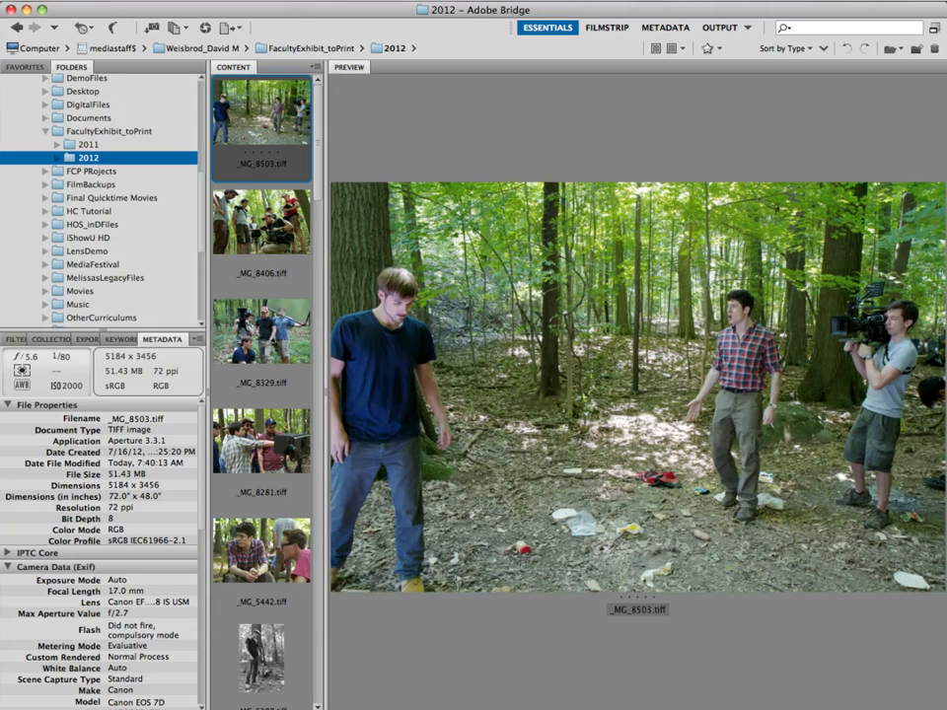
left_click(357, 2)
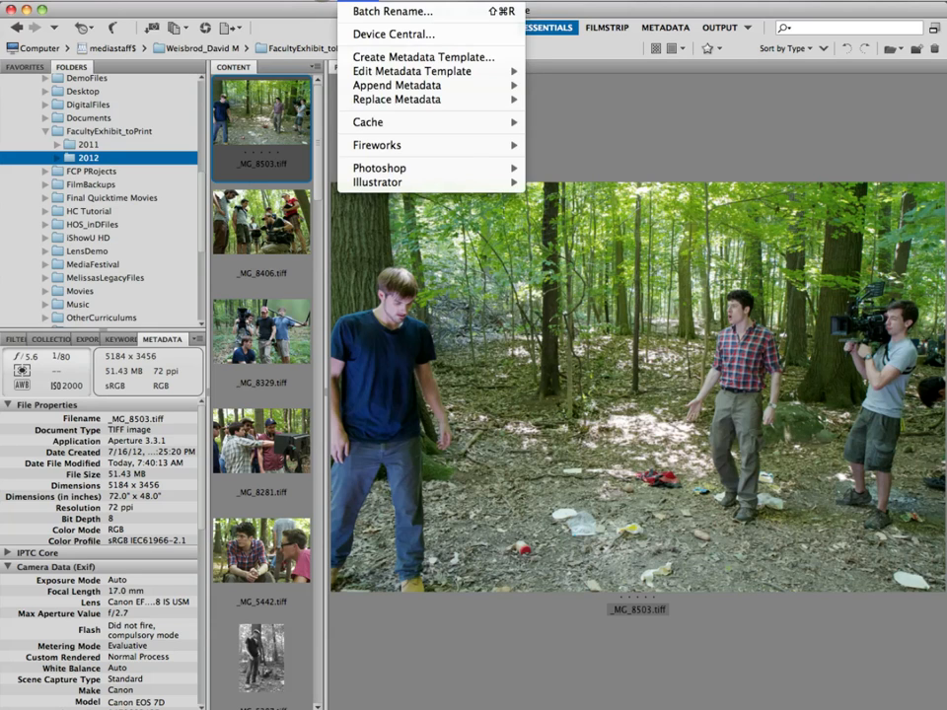
mouse_move(320, 2)
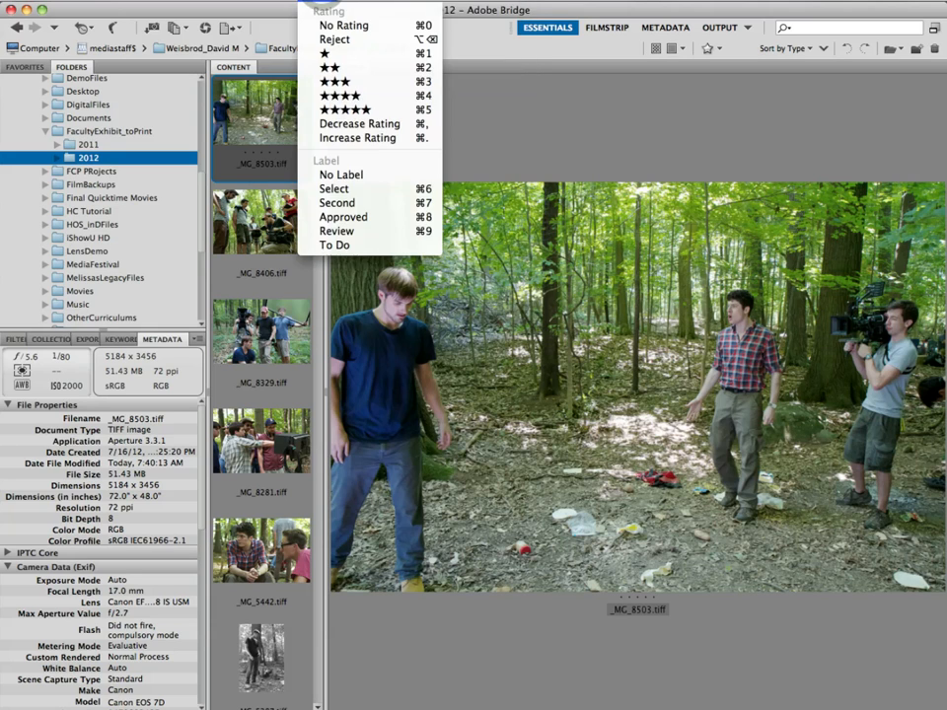
left_click(326, 54)
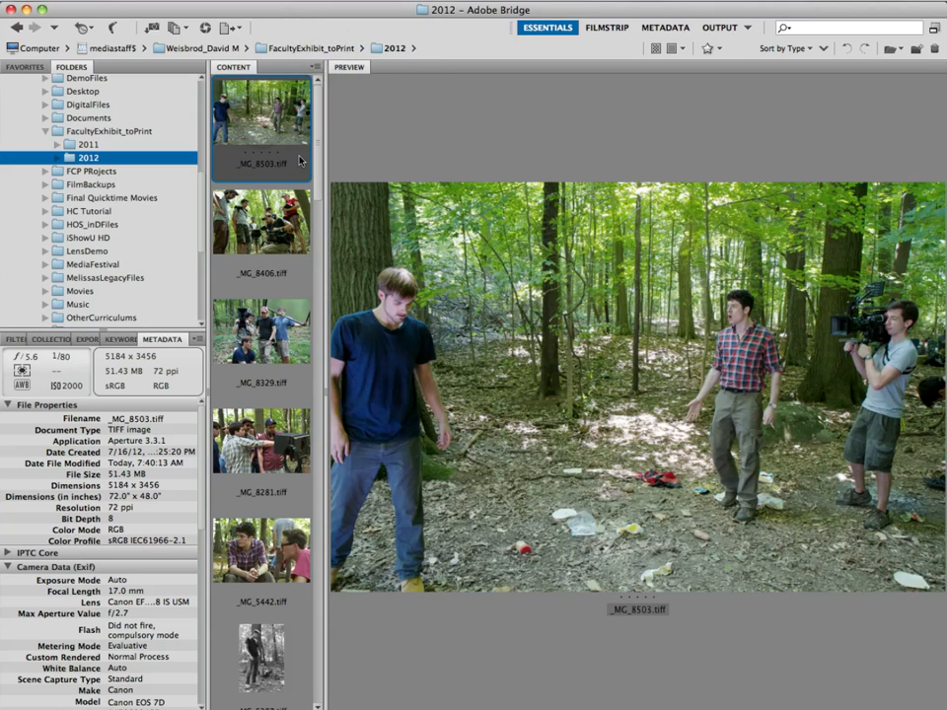
left_click(345, 3)
mouse_move(323, 3)
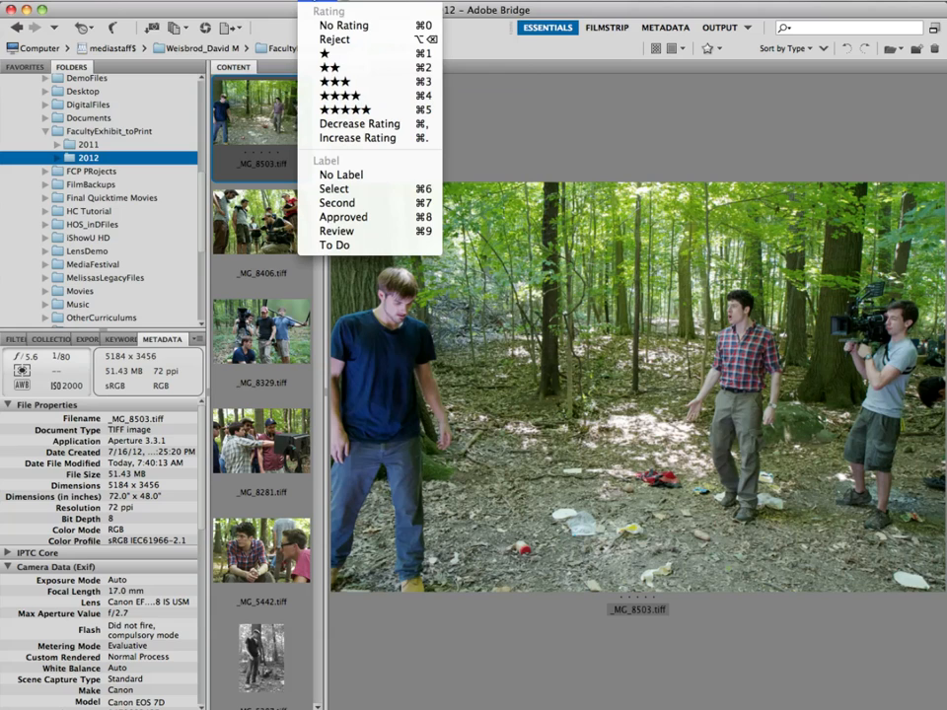
left_click(328, 53)
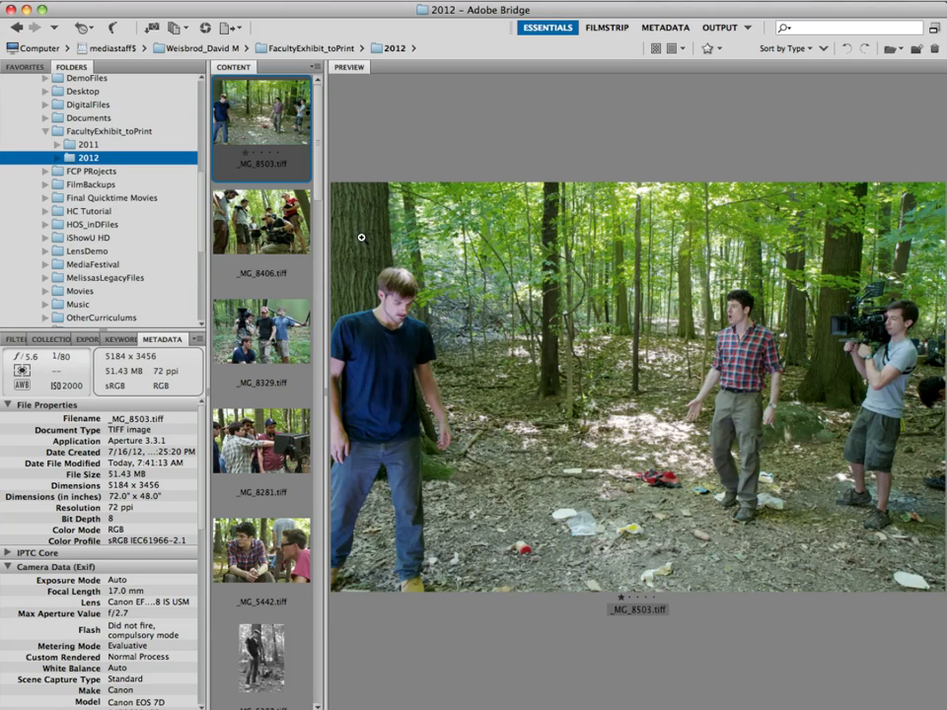
key("super+0")
Browse the photos one by one in the preview, from _MG_8406.tiff through _MG_5227.tiff.
key("Down")
key("Down")
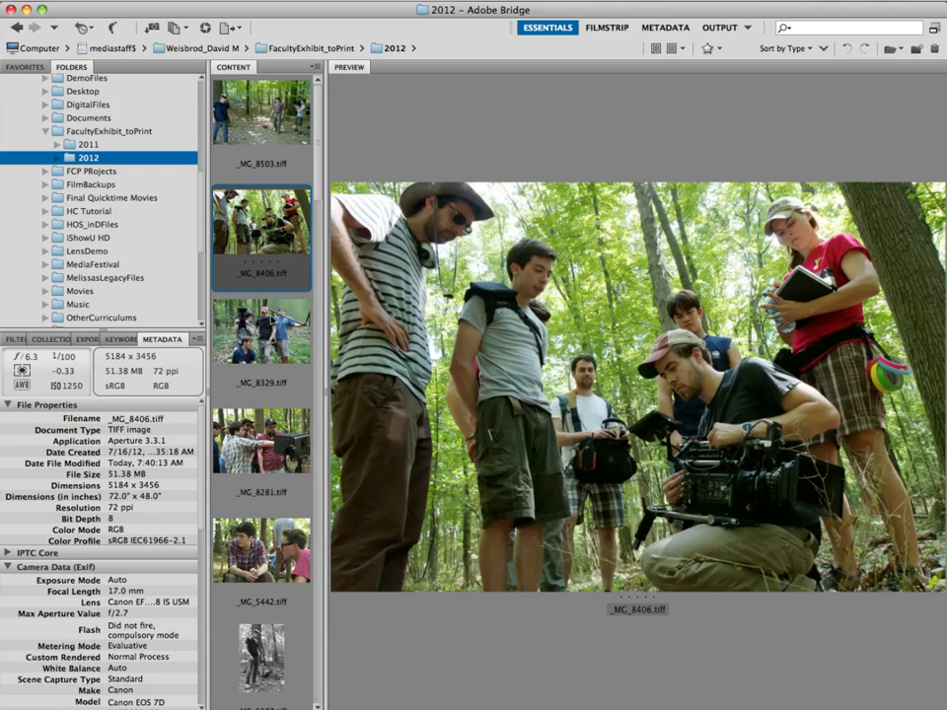
key("Down")
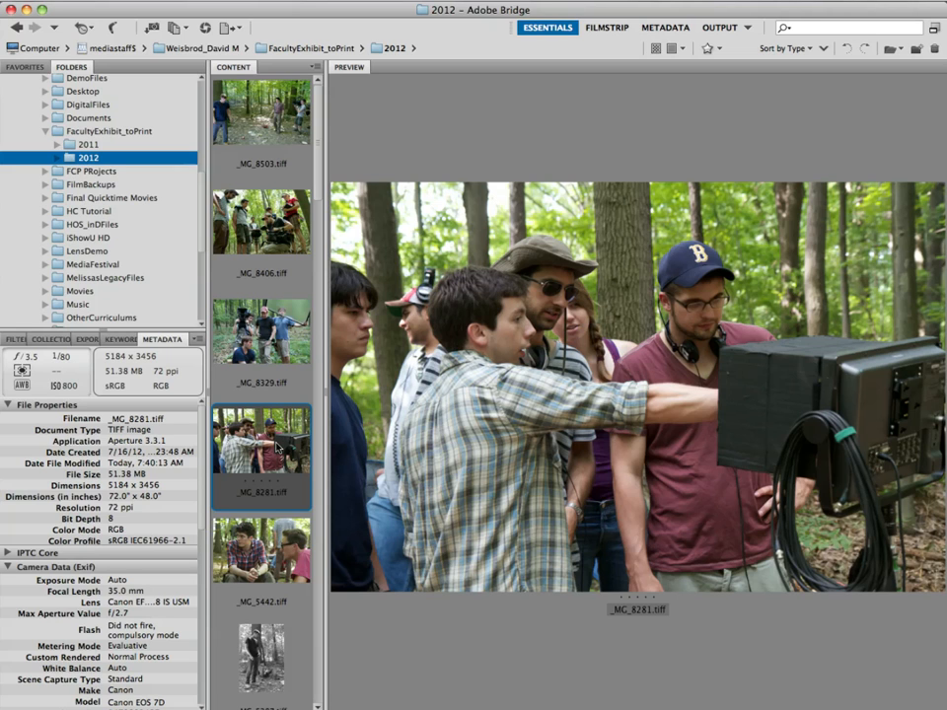
left_click(242, 541)
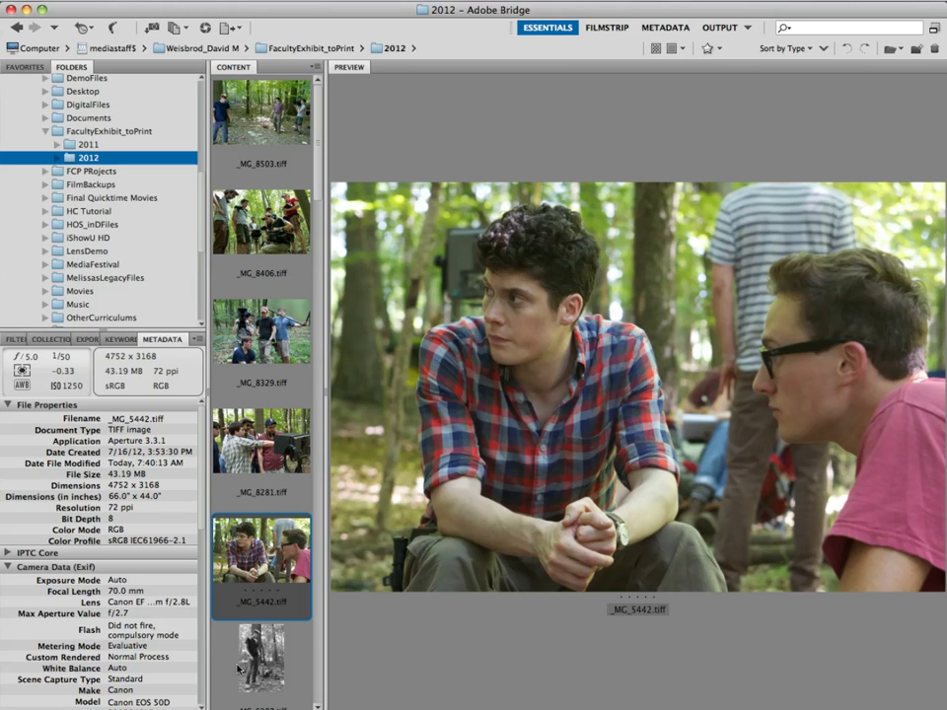
key("Down")
scroll(237, 453, "down", 5)
scroll(237, 454, "up", 5)
scroll(284, 575, "down", 2)
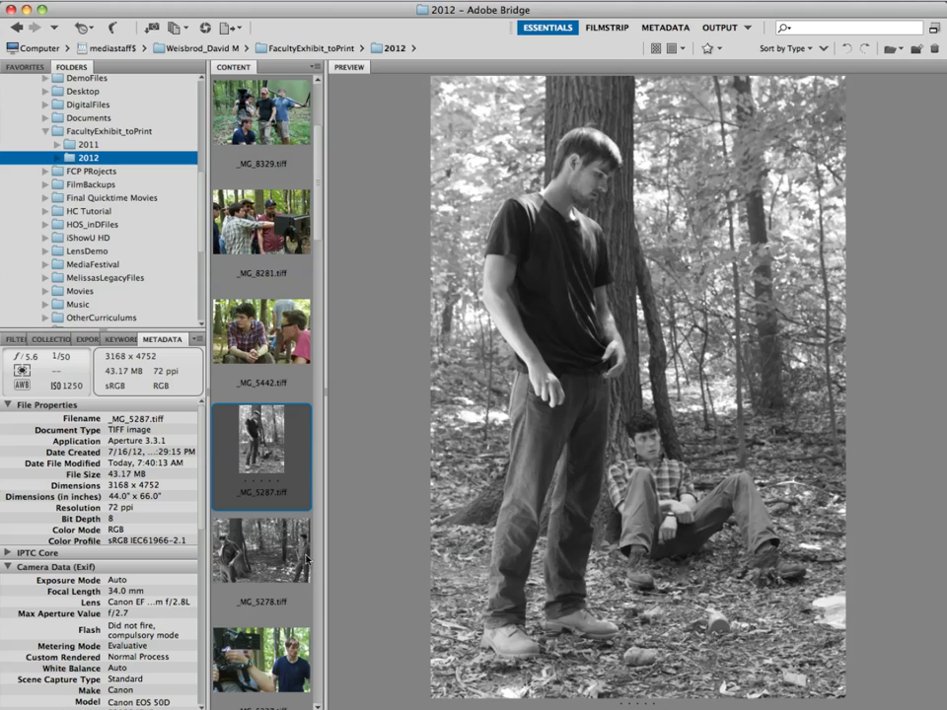
left_click(278, 560)
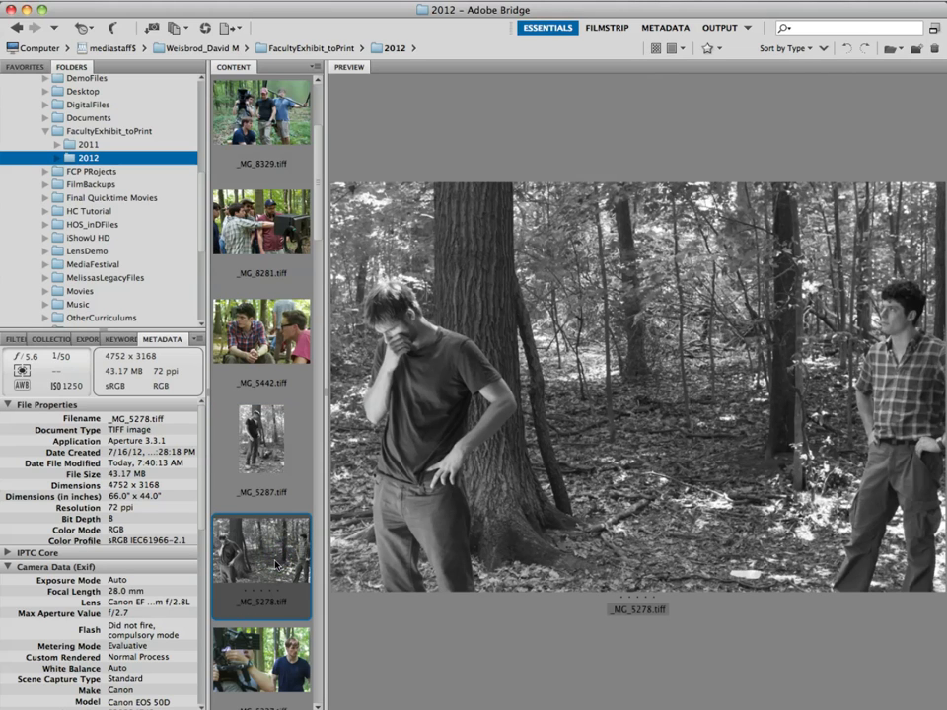
left_click(272, 639)
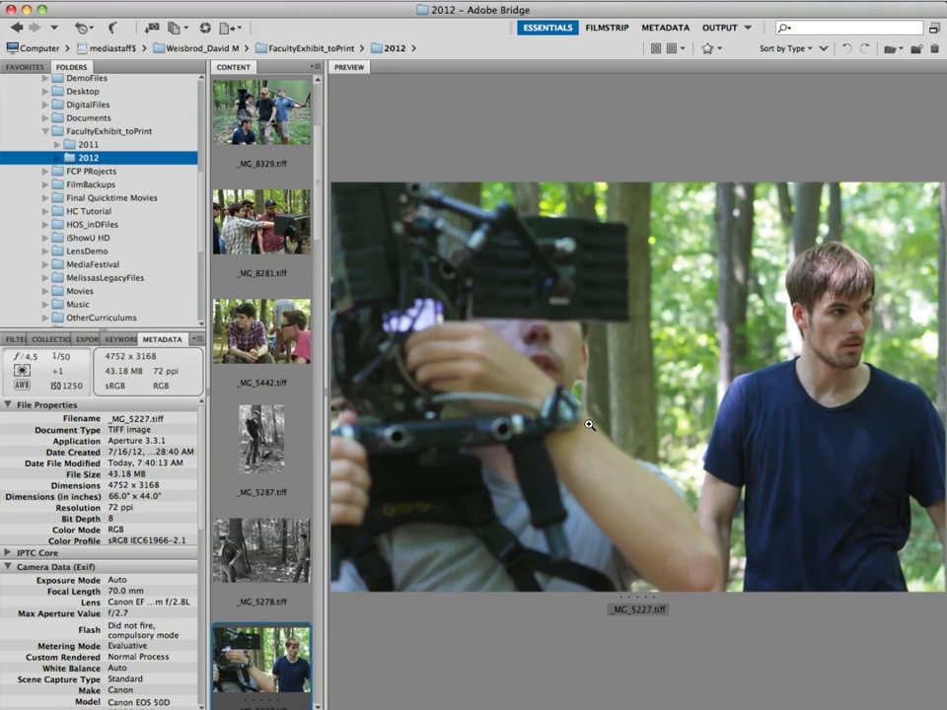
Inspect the standing man's face and the background of _MG_5227.tiff with the loupe, and close the loupe.
left_click(838, 303)
left_click_drag(838, 303, 642, 314)
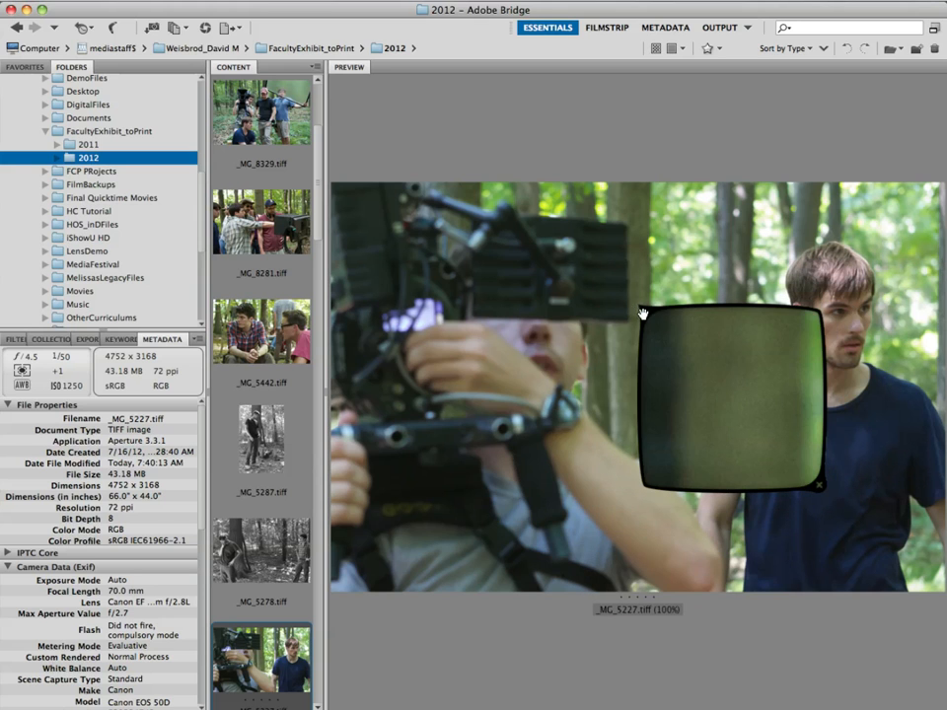
left_click(642, 314)
Check the focus on the seated man's eye in _MG_5442.tiff with the loupe.
left_click(276, 347)
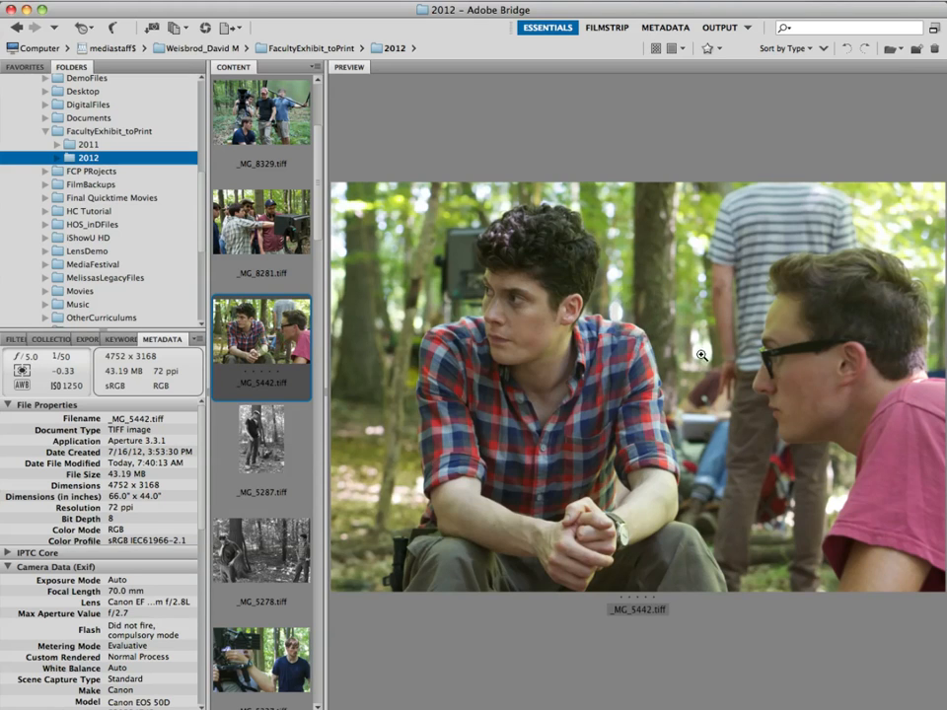
left_click(514, 300)
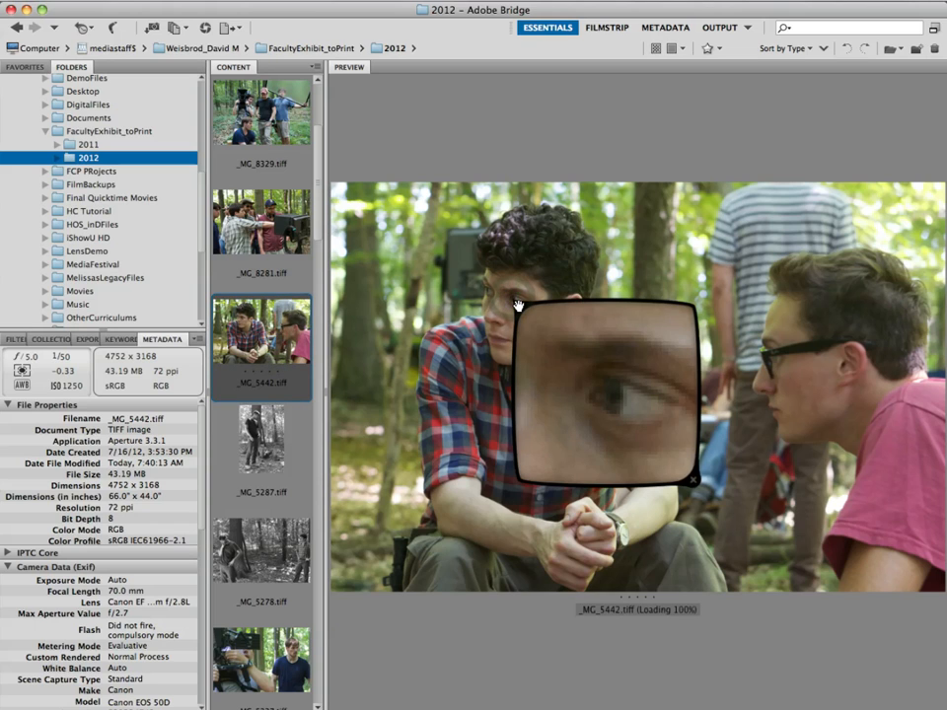
mouse_move(517, 305)
left_mouse_down()
mouse_move(528, 315)
mouse_move(520, 306)
left_mouse_up()
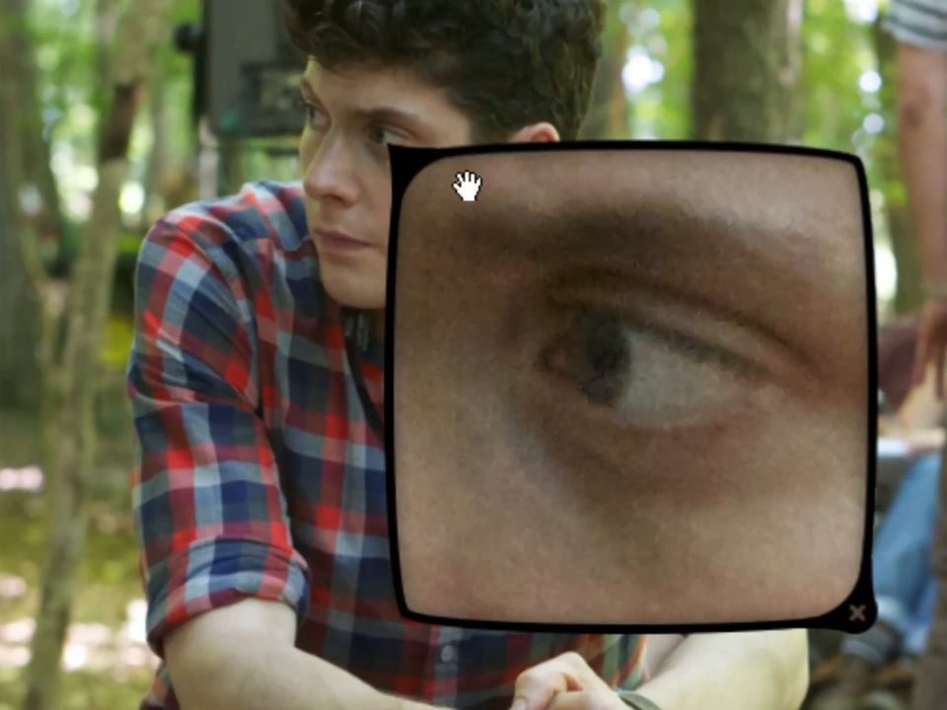
Move the loupe over the seated man's eyebrow and forehead to compare sharpness around his eye.
mouse_move(407, 166)
left_mouse_down()
mouse_move(385, 159)
mouse_move(408, 164)
mouse_move(415, 153)
left_mouse_up()
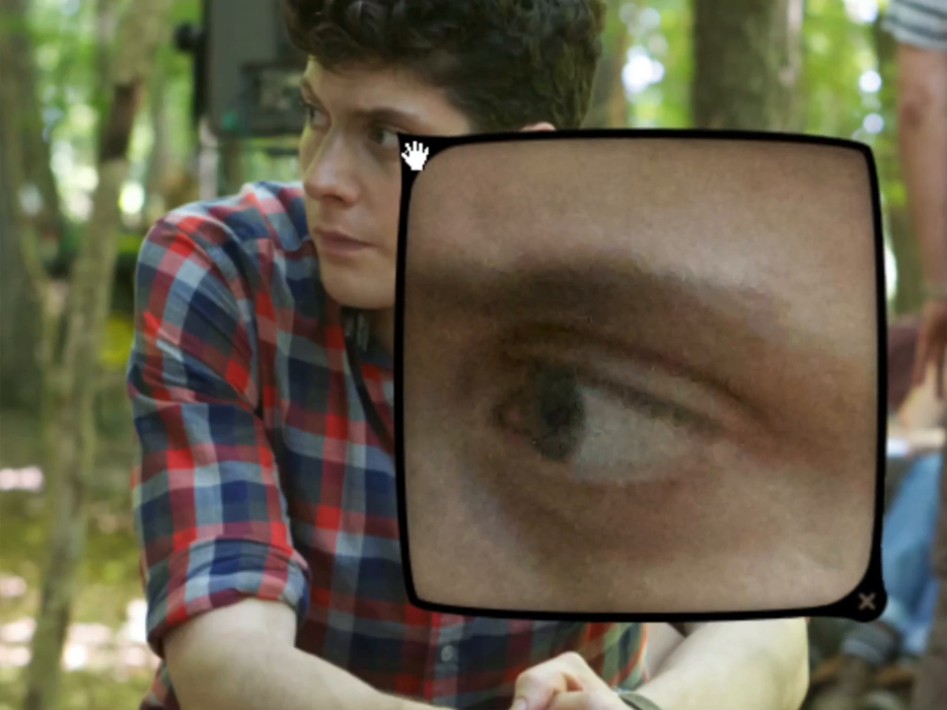
left_click_drag(414, 156, 414, 163)
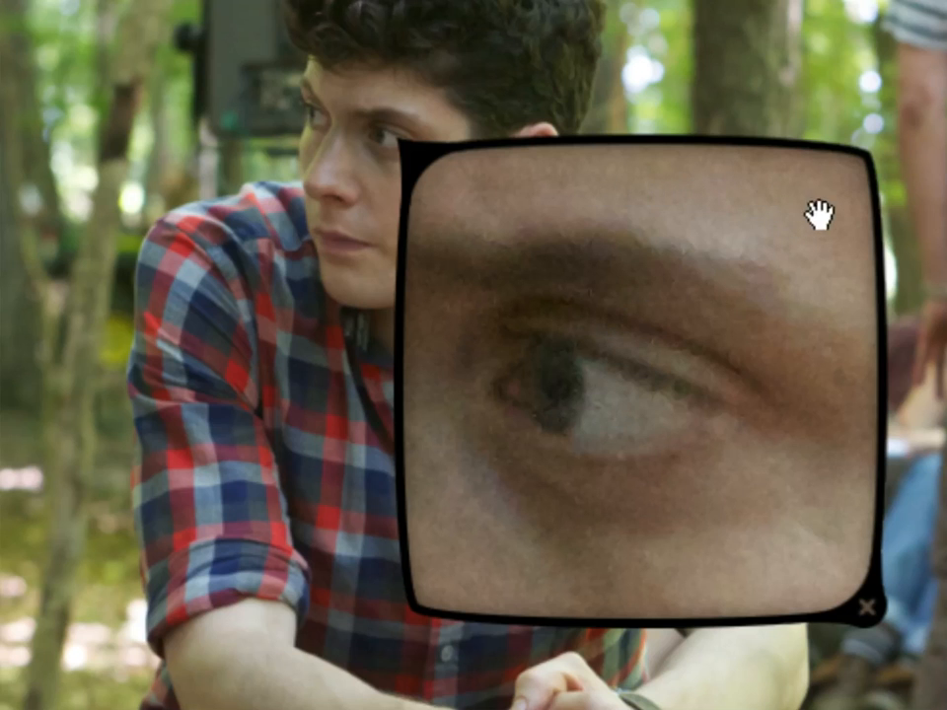
left_click_drag(410, 155, 424, 127)
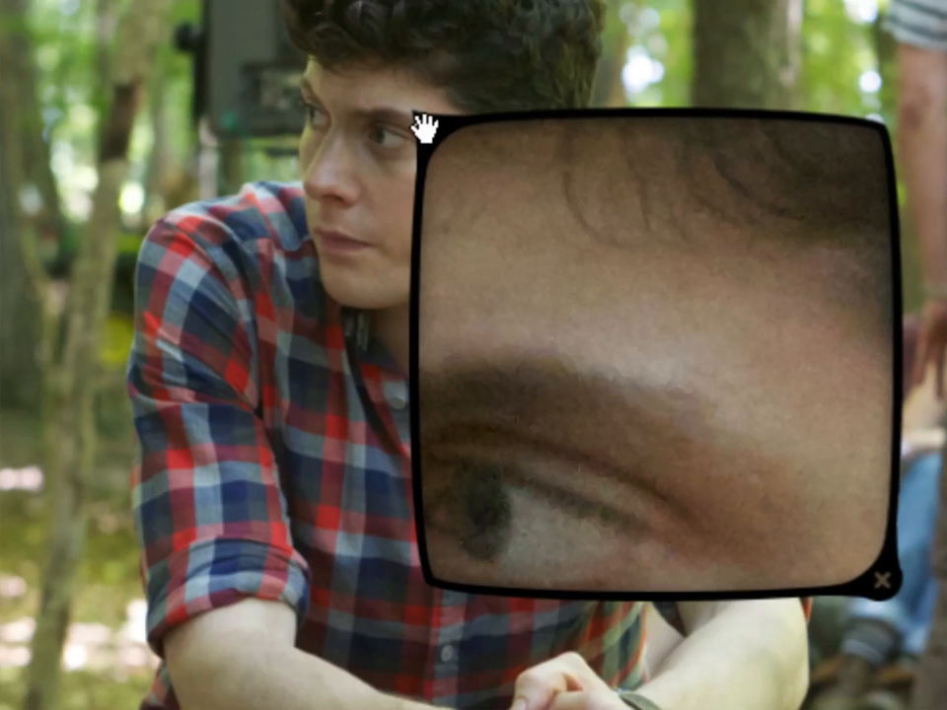
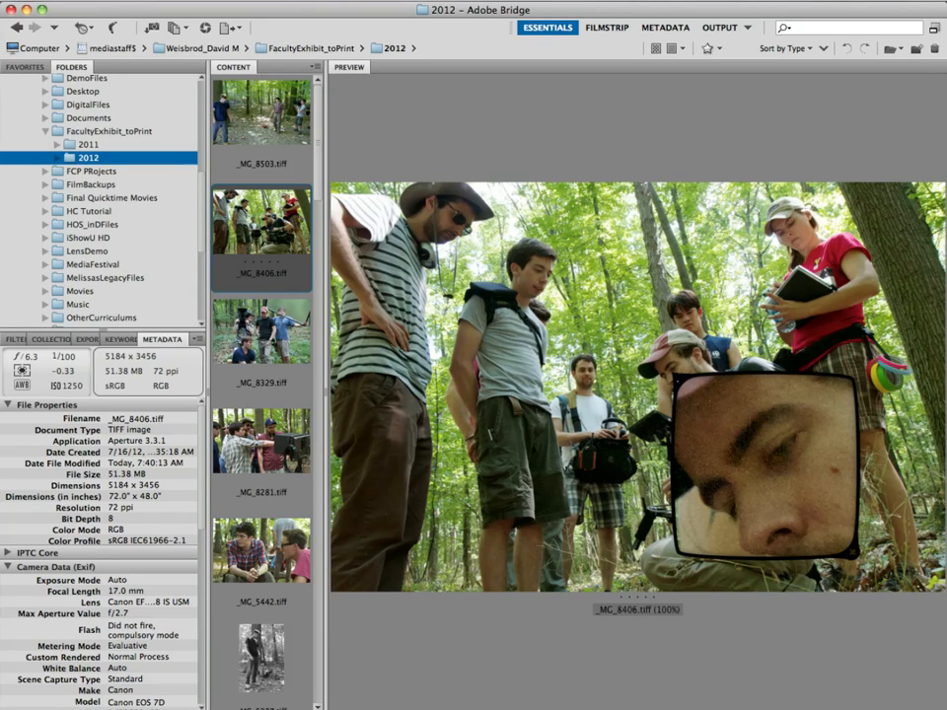
Close the loupe on _MG_8406.tiff and rate _MG_8406.tiff and _MG_8503.tiff four stars each.
left_click(679, 383)
scroll(236, 153, "down", 10)
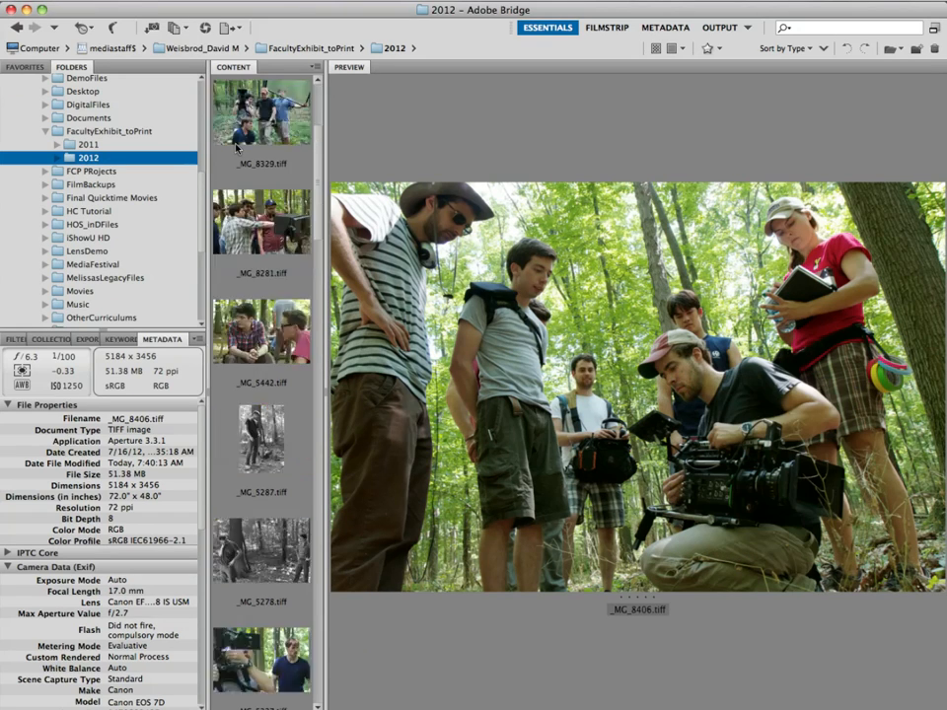
scroll(237, 153, "up", 10)
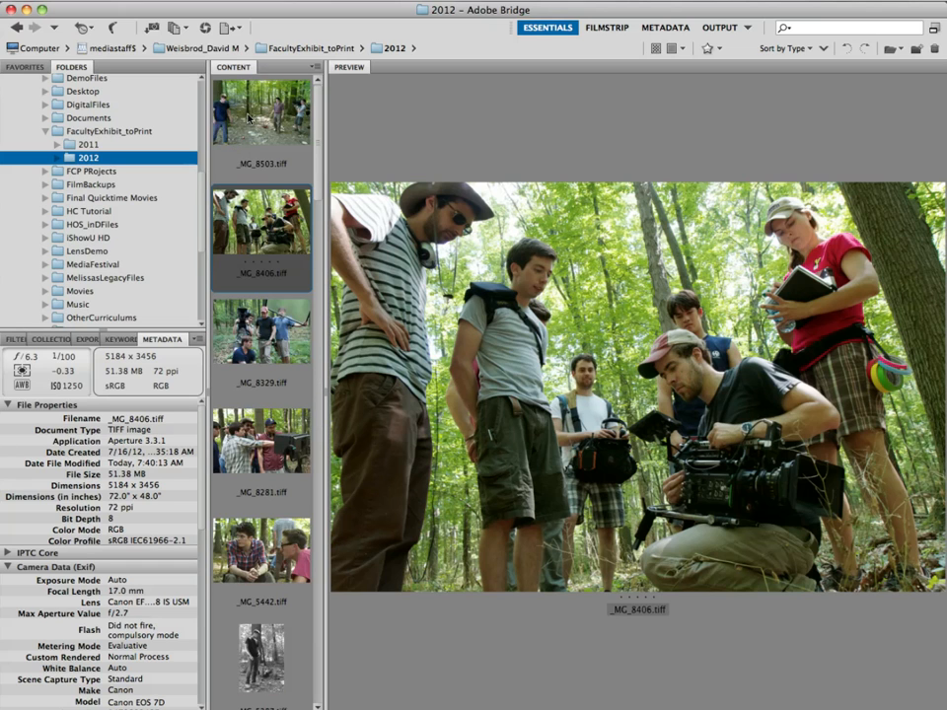
scroll(281, 304, "down", 3)
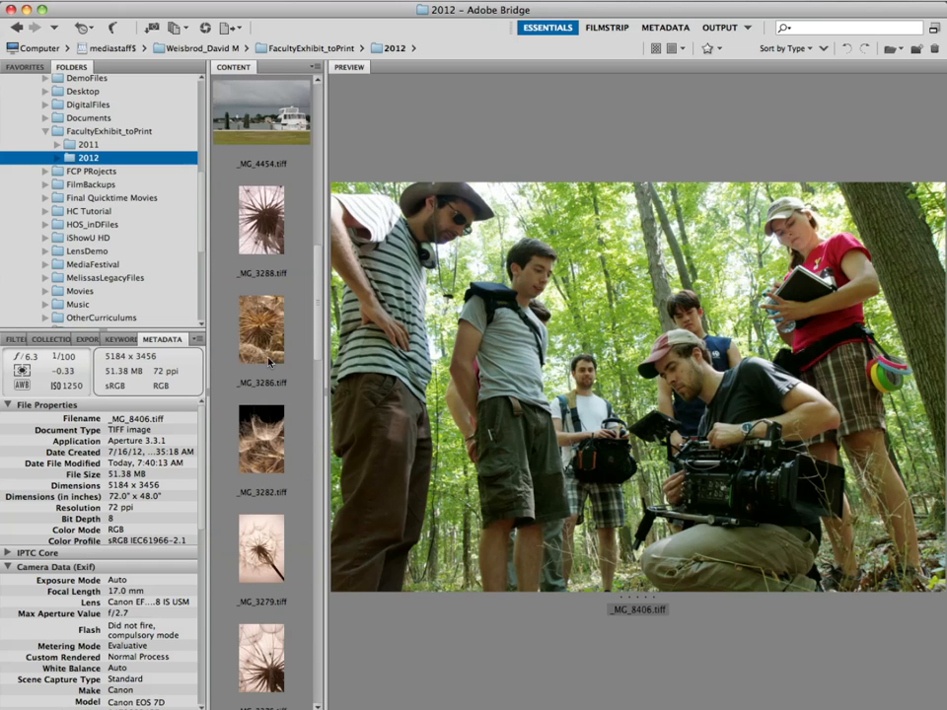
scroll(270, 362, "up", 2)
key("super+4")
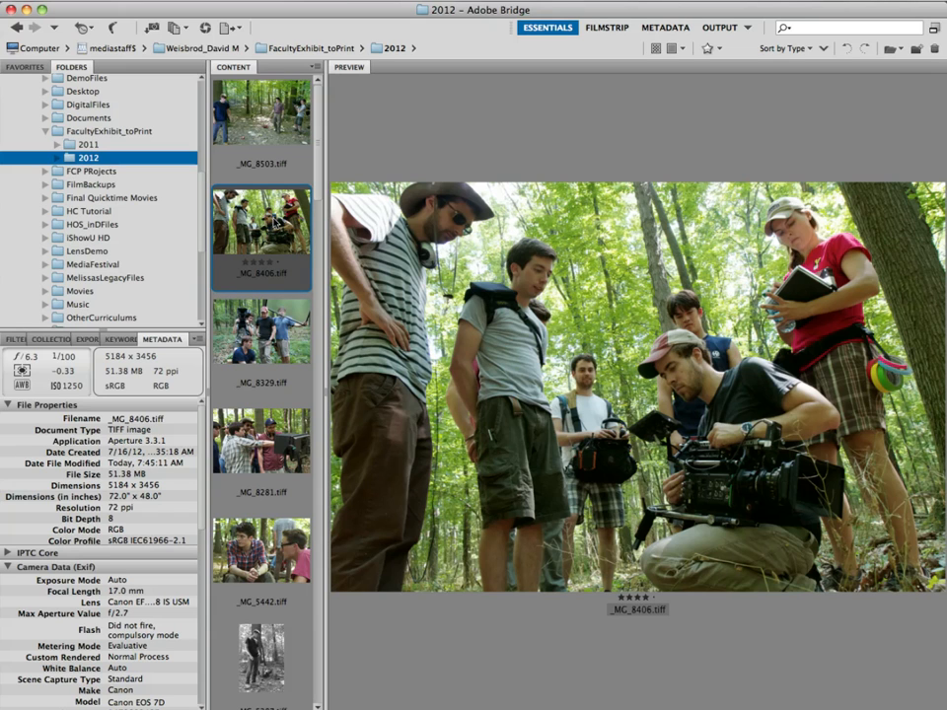
left_click(259, 79)
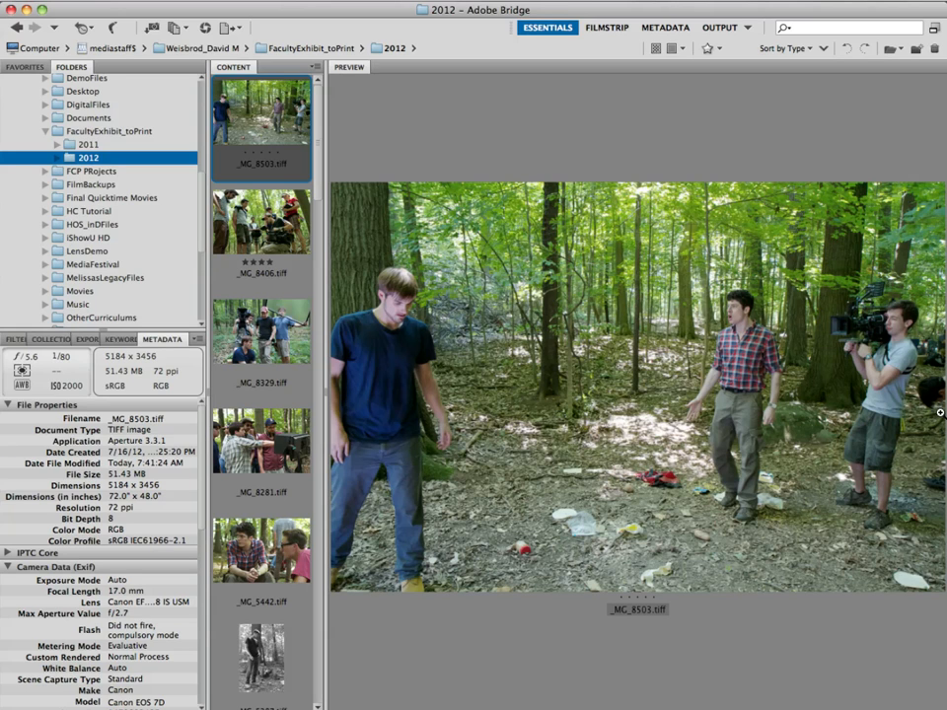
key("super+4")
Inspect the red cap, the camera and the plaid shirt in _MG_8329.tiff with the loupe, and rate the photo five stars.
left_click(286, 330)
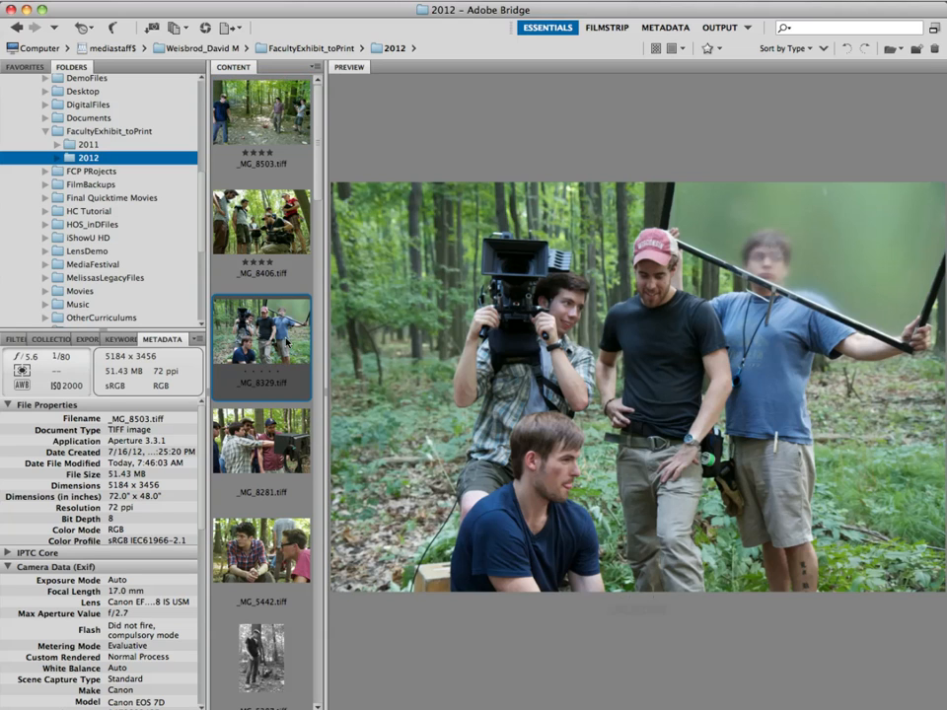
left_click_drag(577, 307, 660, 256)
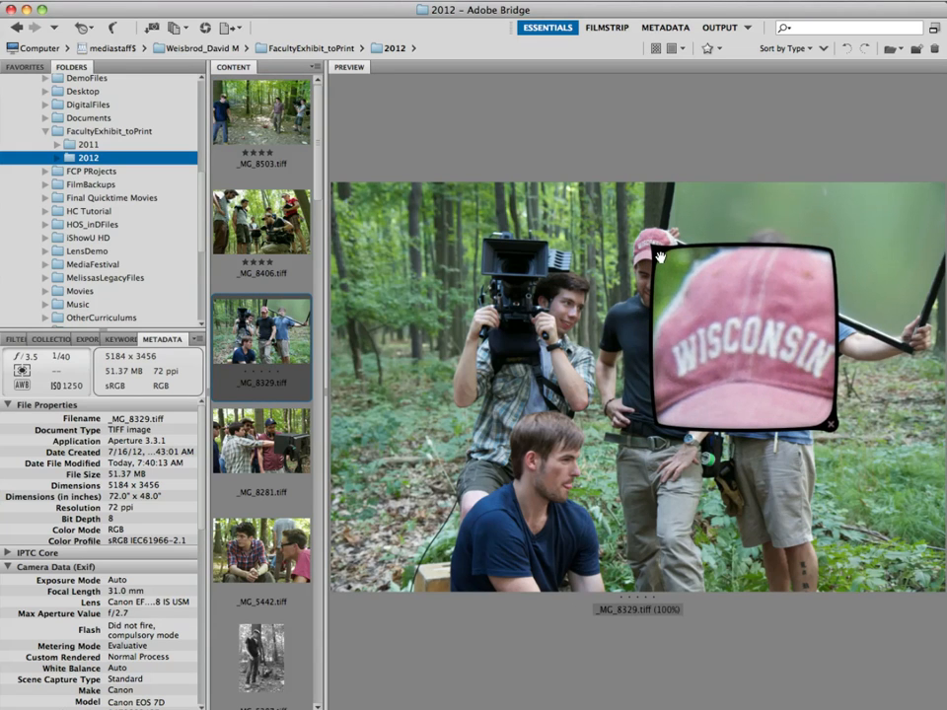
left_click_drag(659, 257, 543, 288)
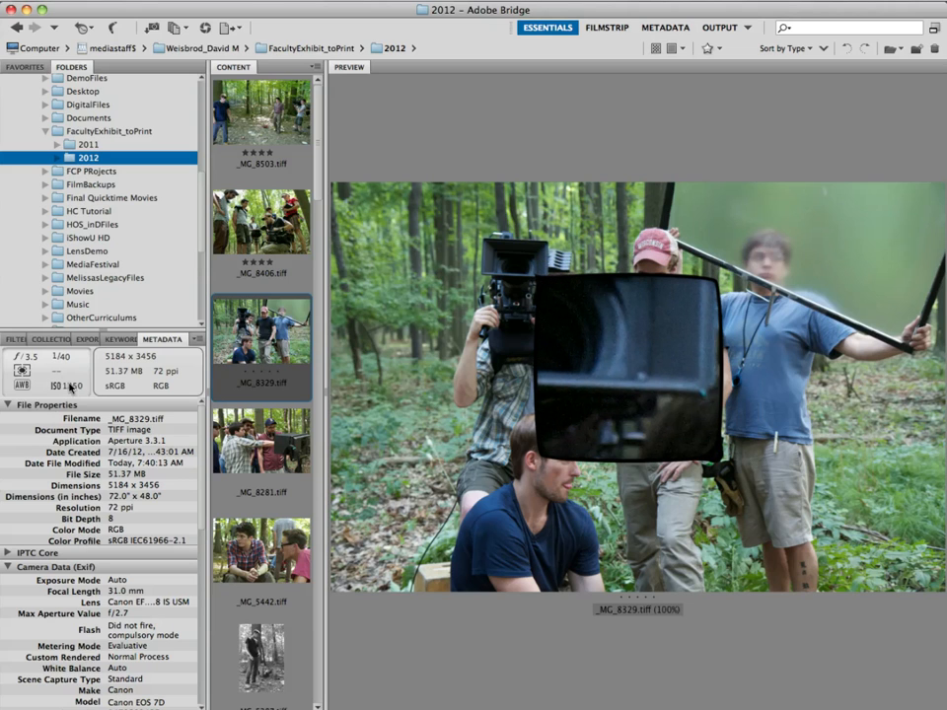
left_click_drag(520, 286, 519, 375)
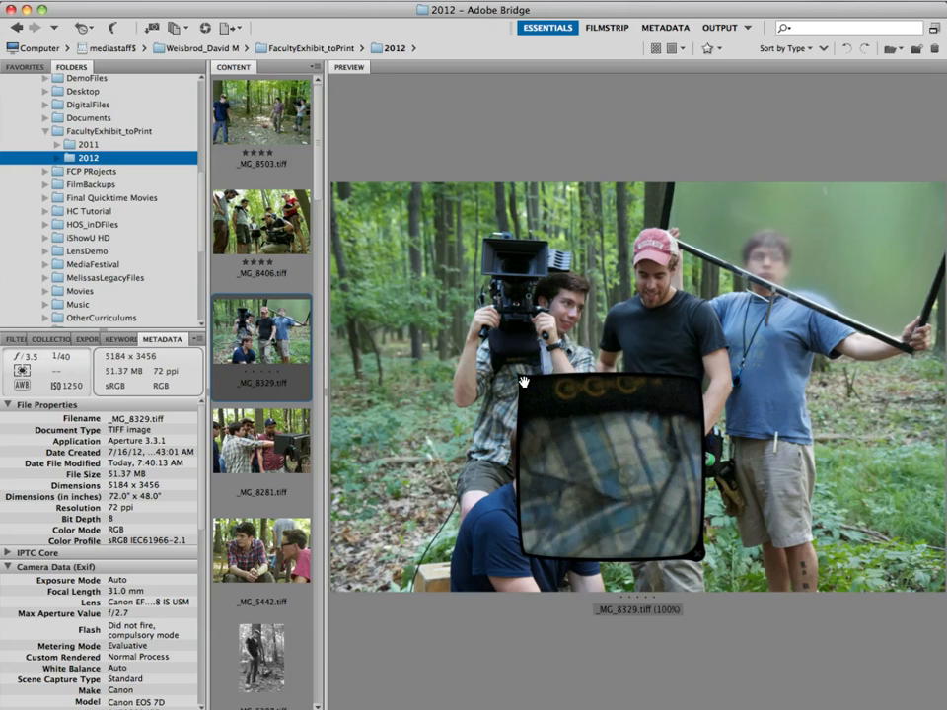
left_click(554, 379)
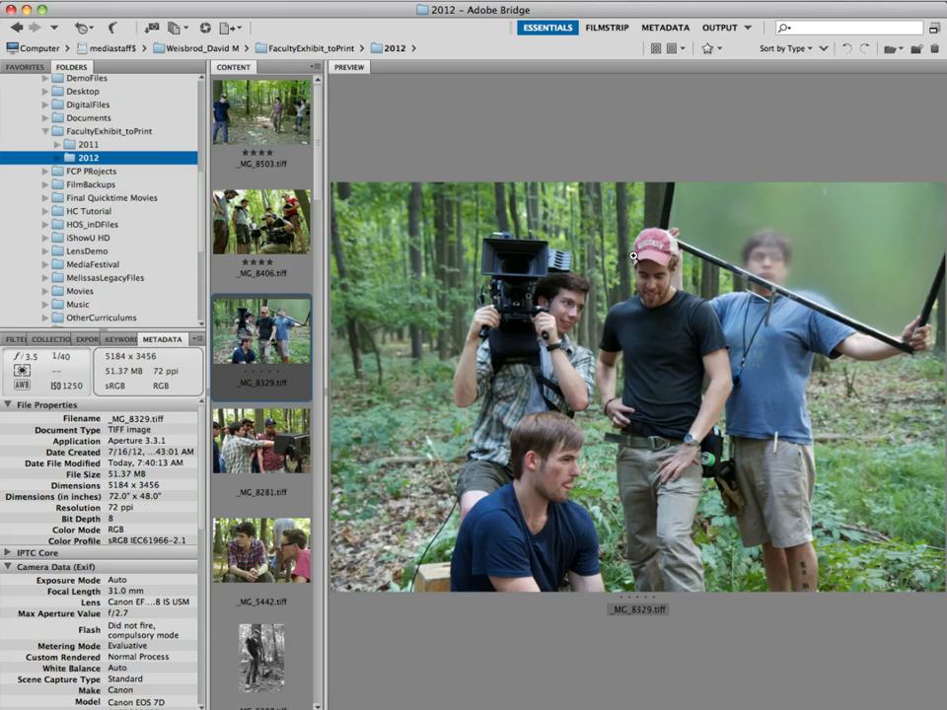
key("super+5")
Rate _MG_8281.tiff and _MG_5442.tiff five stars each.
left_click(277, 435)
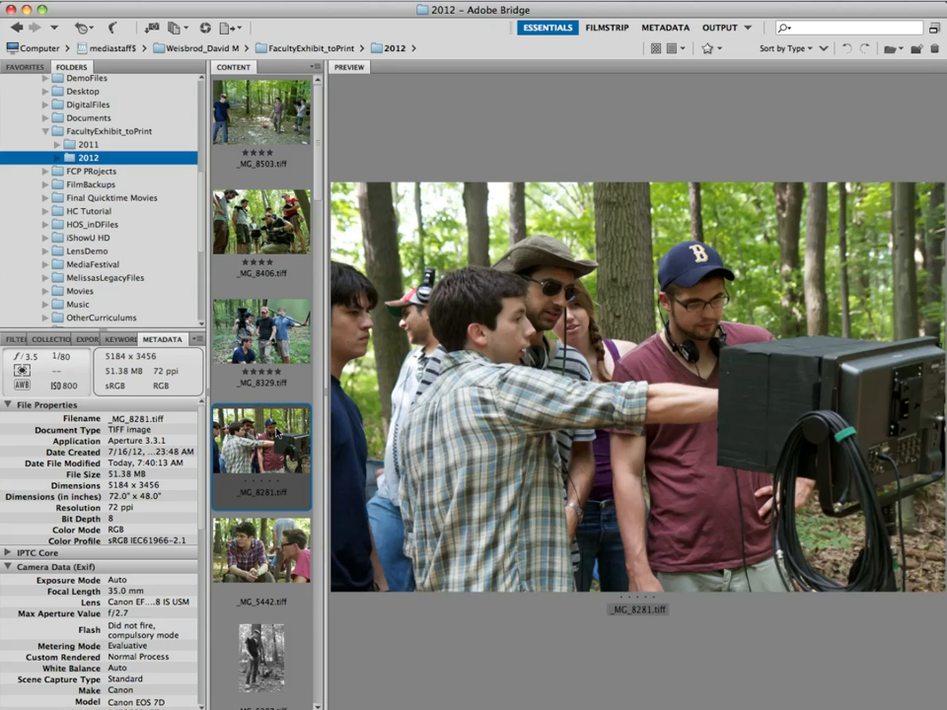
key("Down")
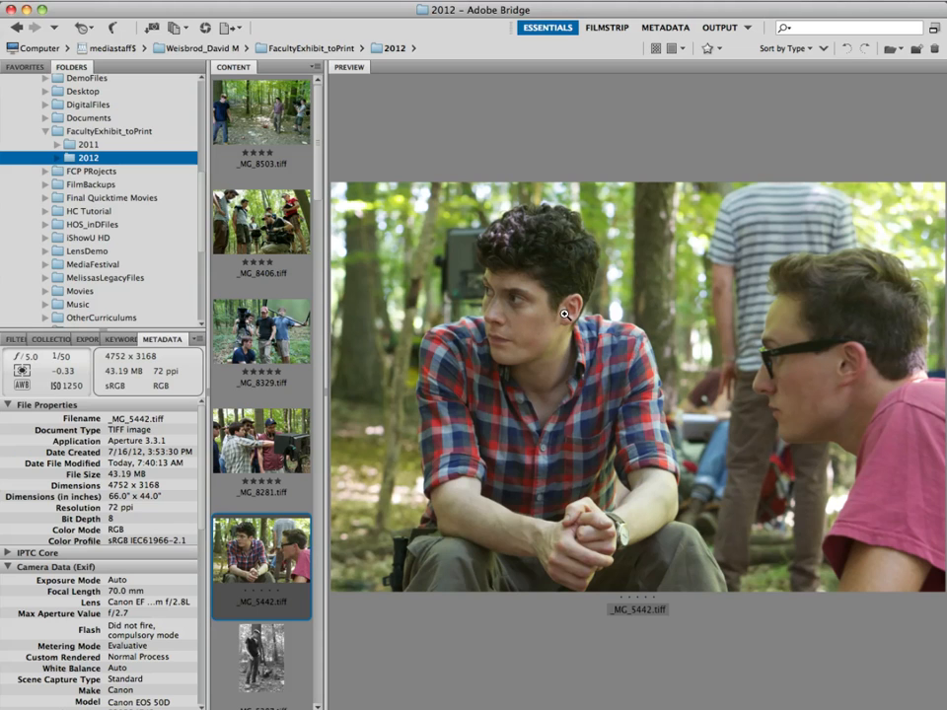
key("ctrl+5")
Rate the black-and-white photos _MG_5287.tiff and _MG_5278.tiff five stars each.
scroll(289, 559, "down", 3)
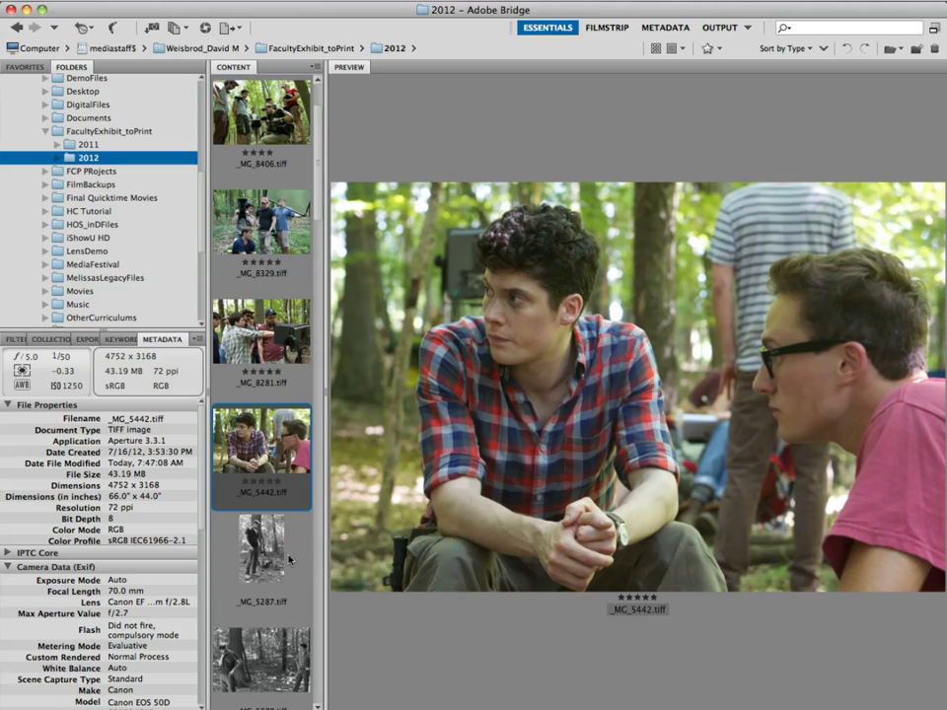
scroll(289, 559, "down", 2)
left_click(262, 453)
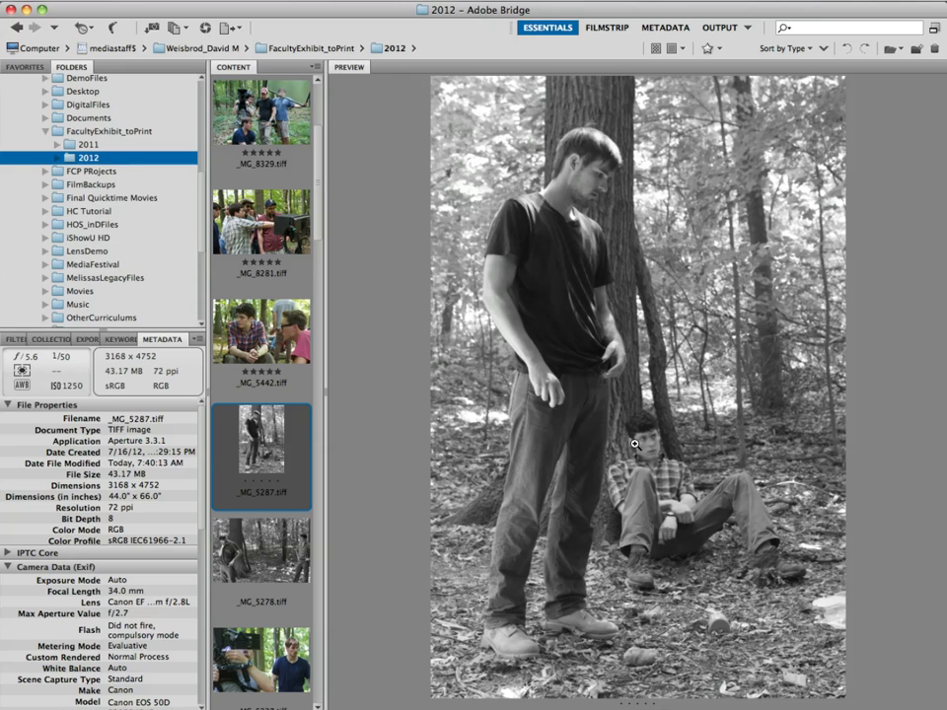
left_click(281, 529)
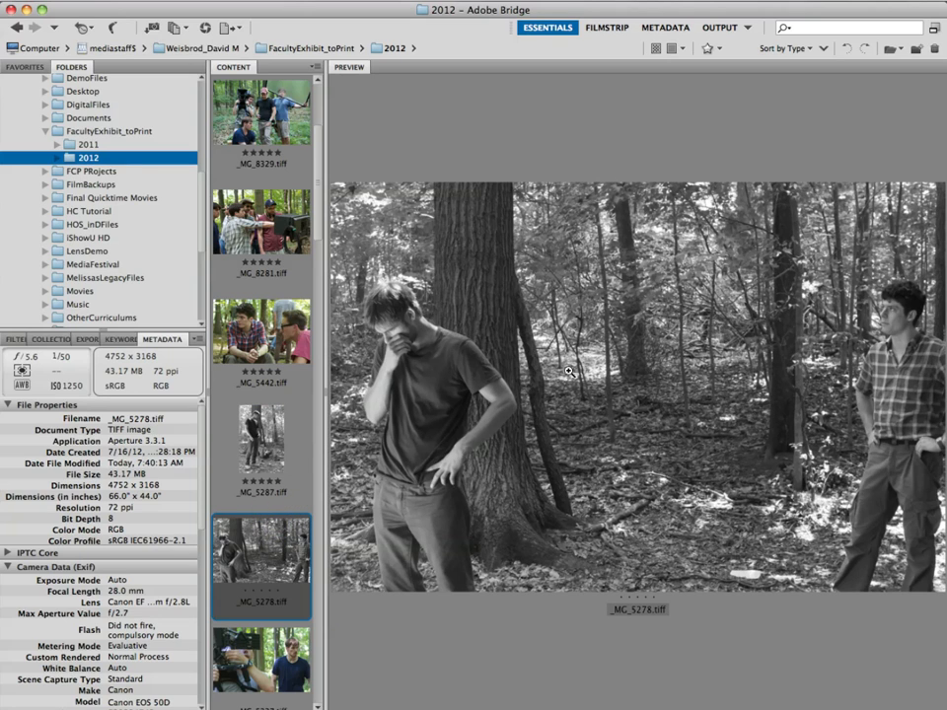
key("super+5")
Rate _MG_5227.tiff four stars.
scroll(299, 367, "down", 5)
key("Down")
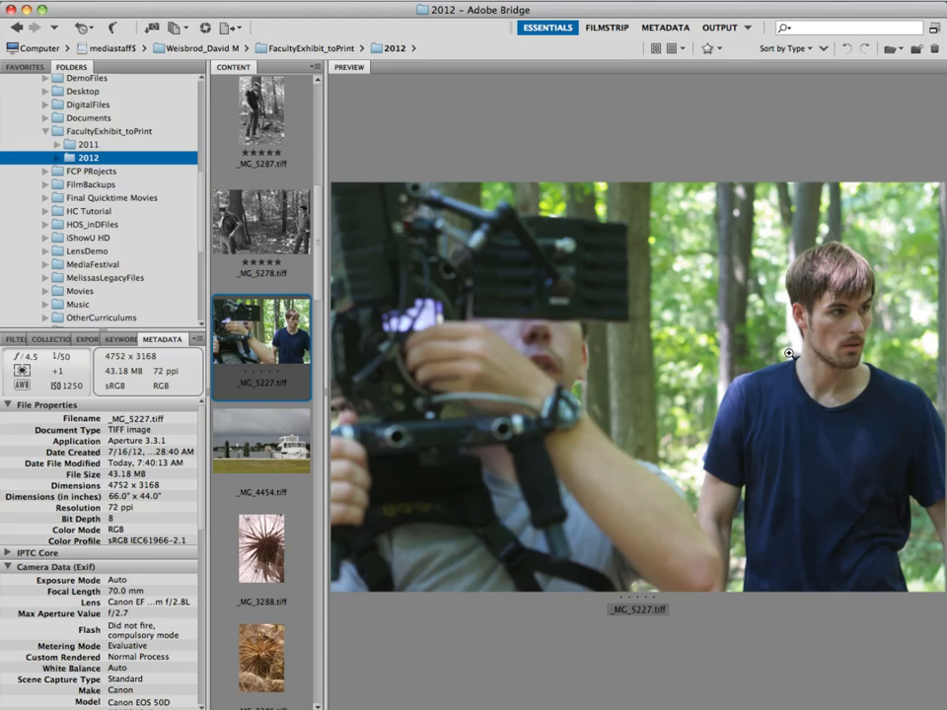
key("super+4")
Preview _MG_3273.psd and inspect the seed head's fine filaments and stems at 100% with the loupe.
scroll(155, 324, "down", 2)
scroll(282, 446, "down", 4)
scroll(282, 447, "down", 6)
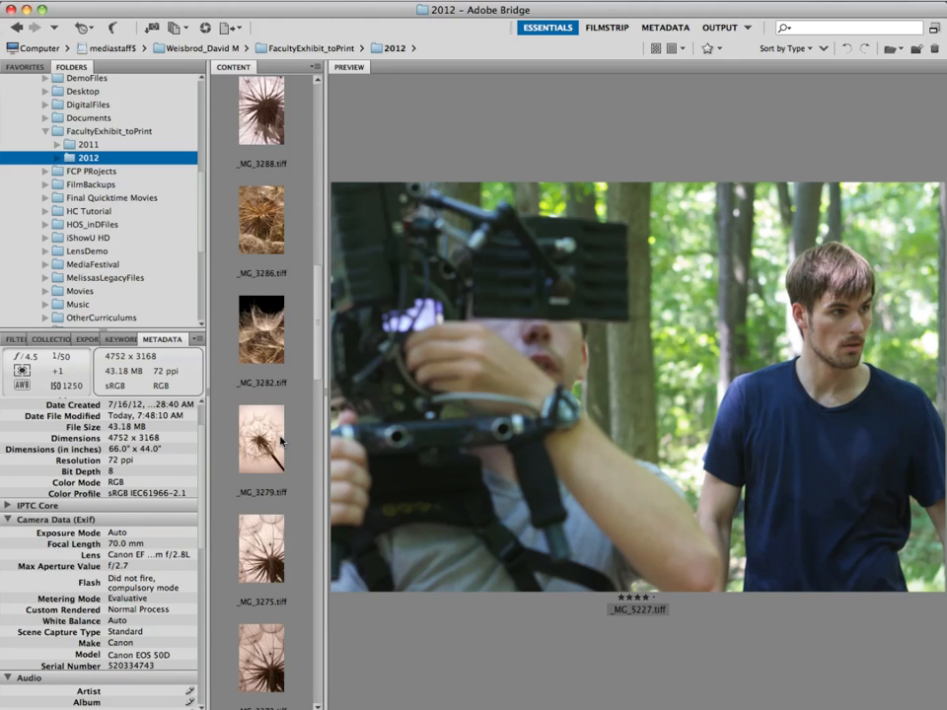
scroll(282, 442, "down", 12)
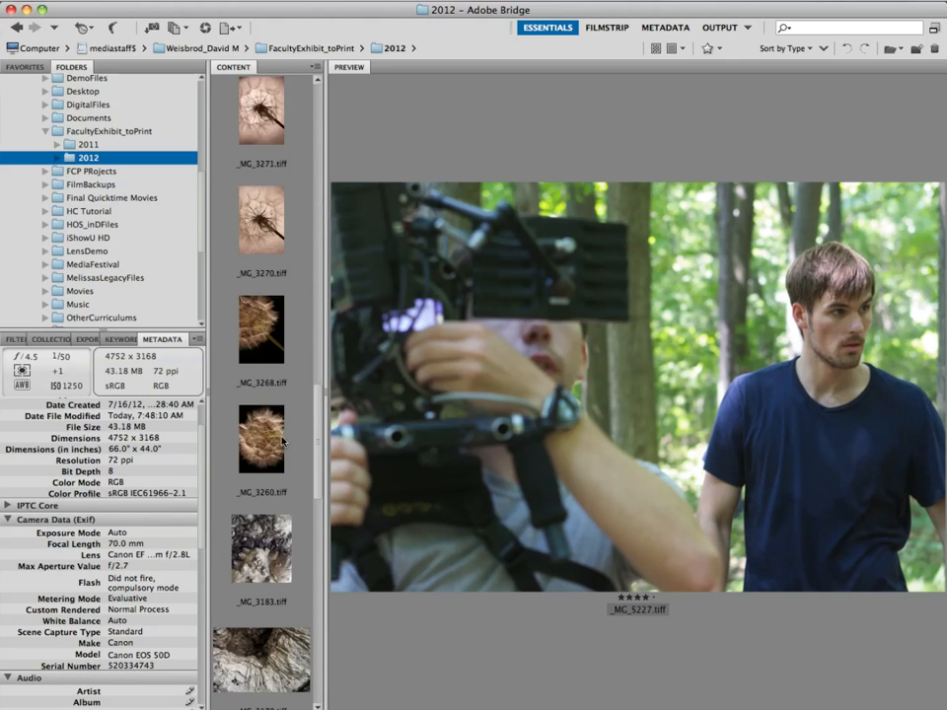
scroll(282, 441, "down", 12)
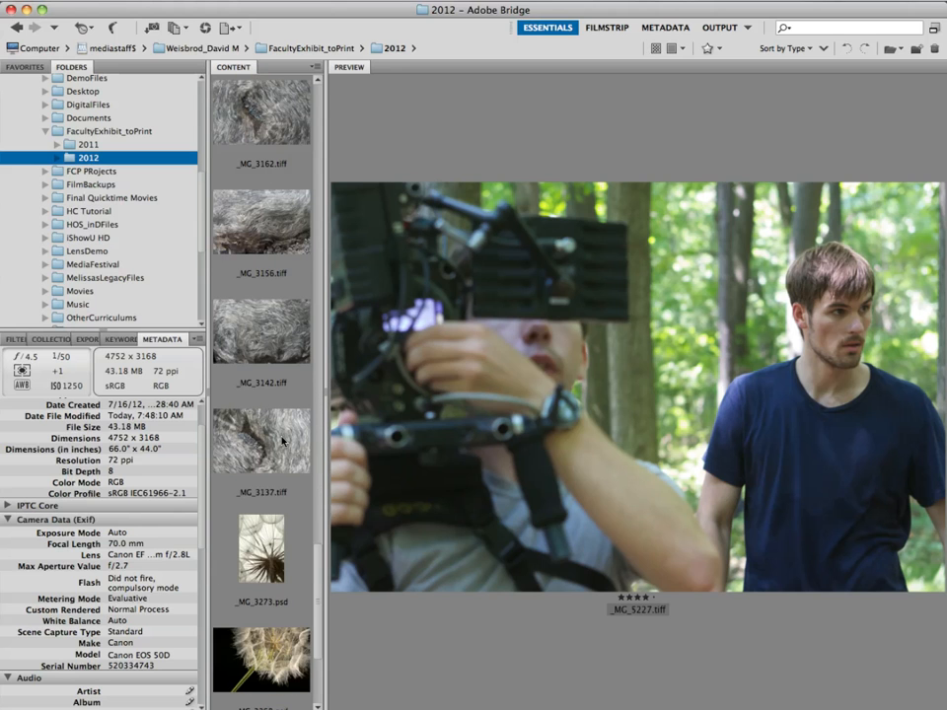
left_click(284, 549)
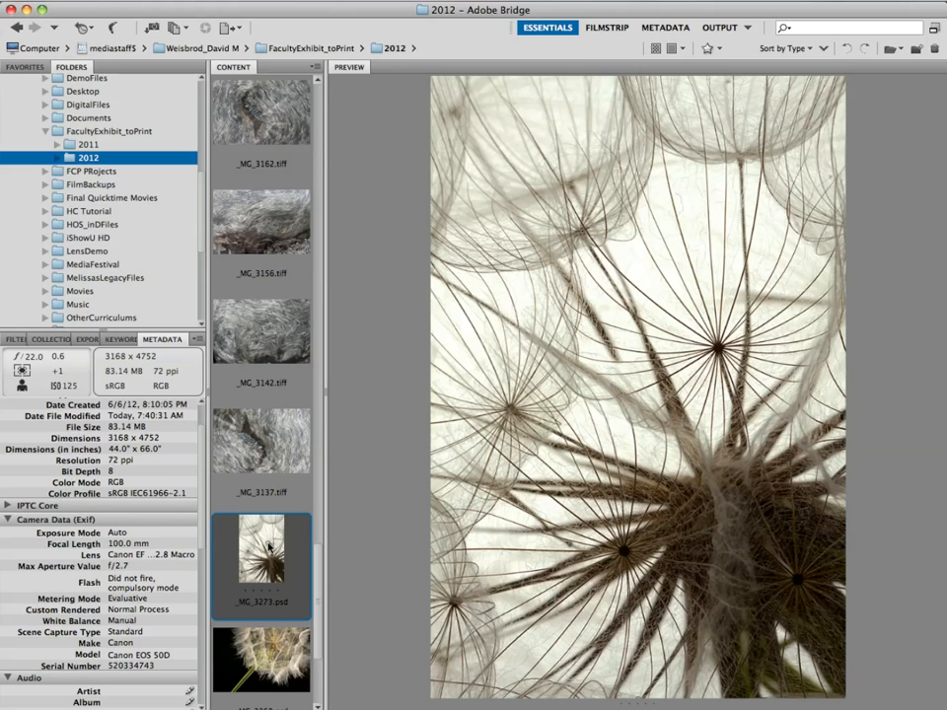
left_click(689, 338)
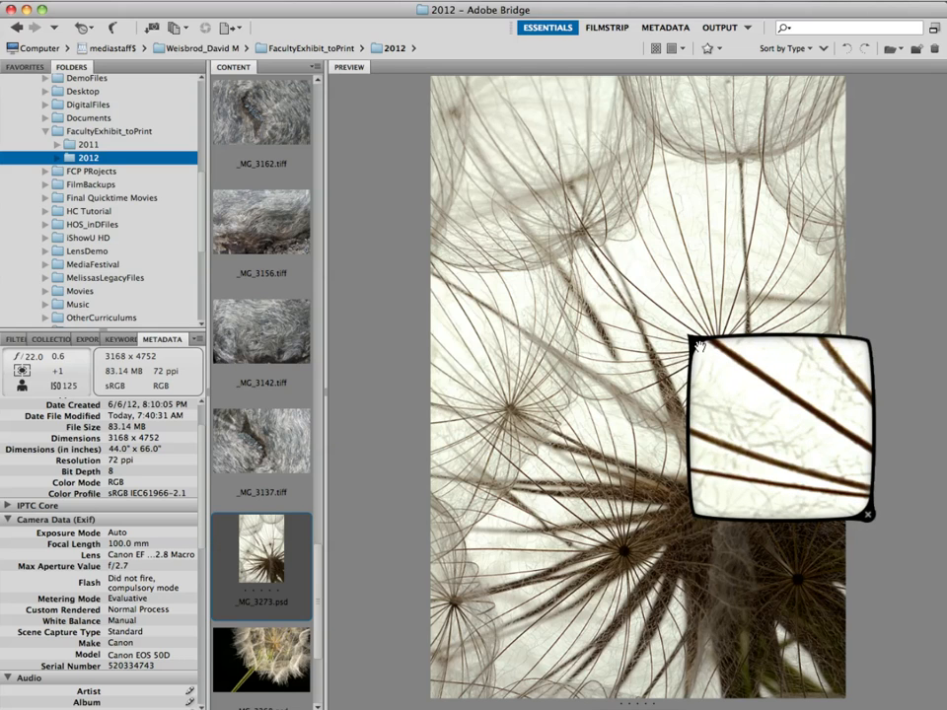
left_click_drag(694, 342, 721, 308)
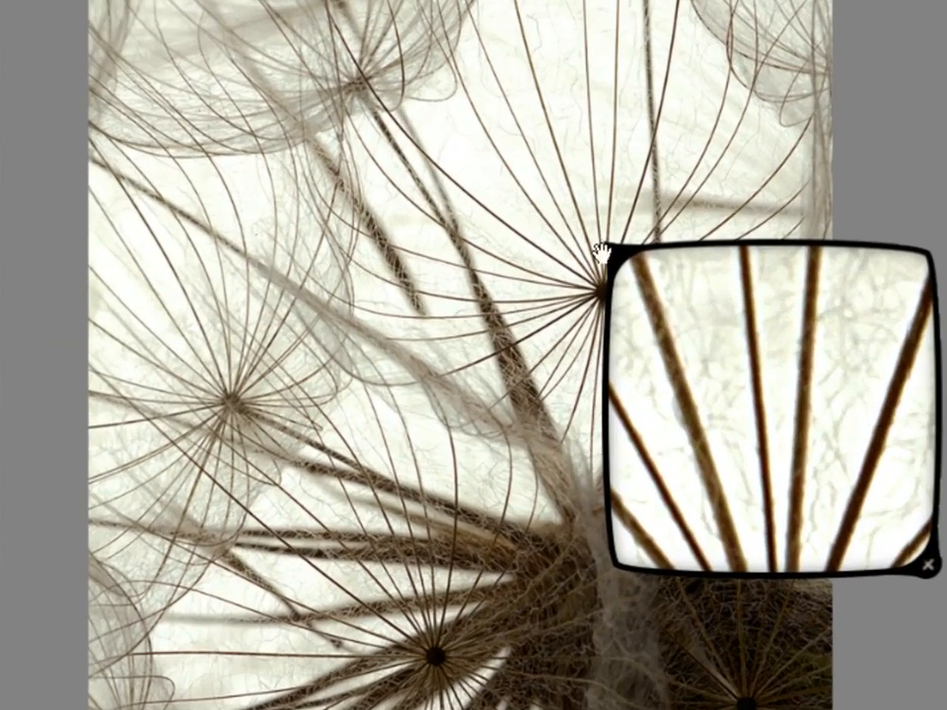
left_click_drag(615, 253, 504, 347)
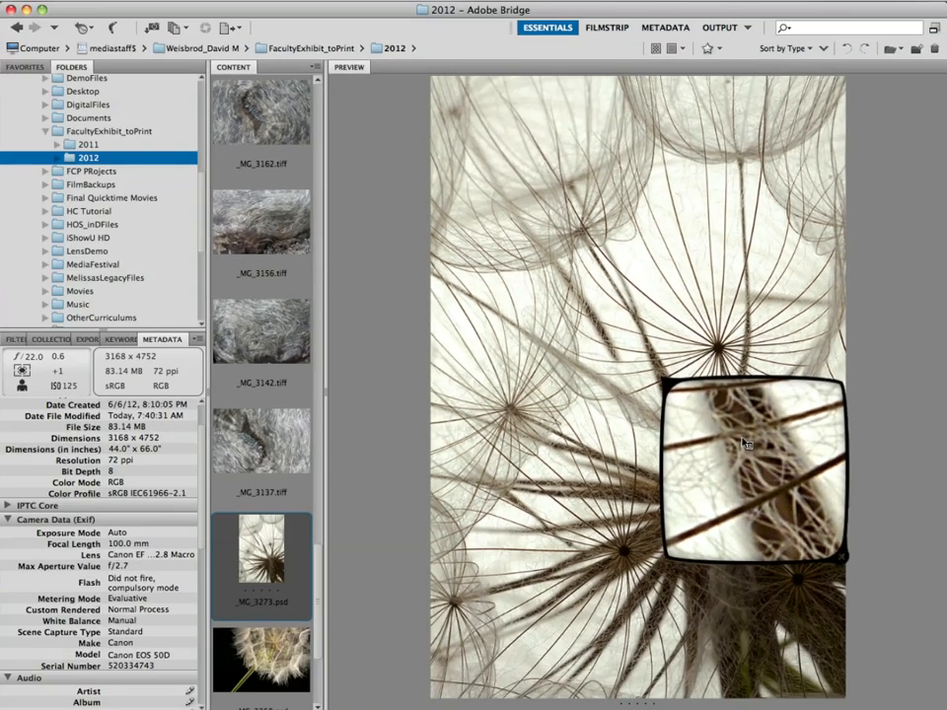
Inspect the lower fringe and the center of the seed head in _MG_3268.psd with the loupe, and close the loupe.
key("Down")
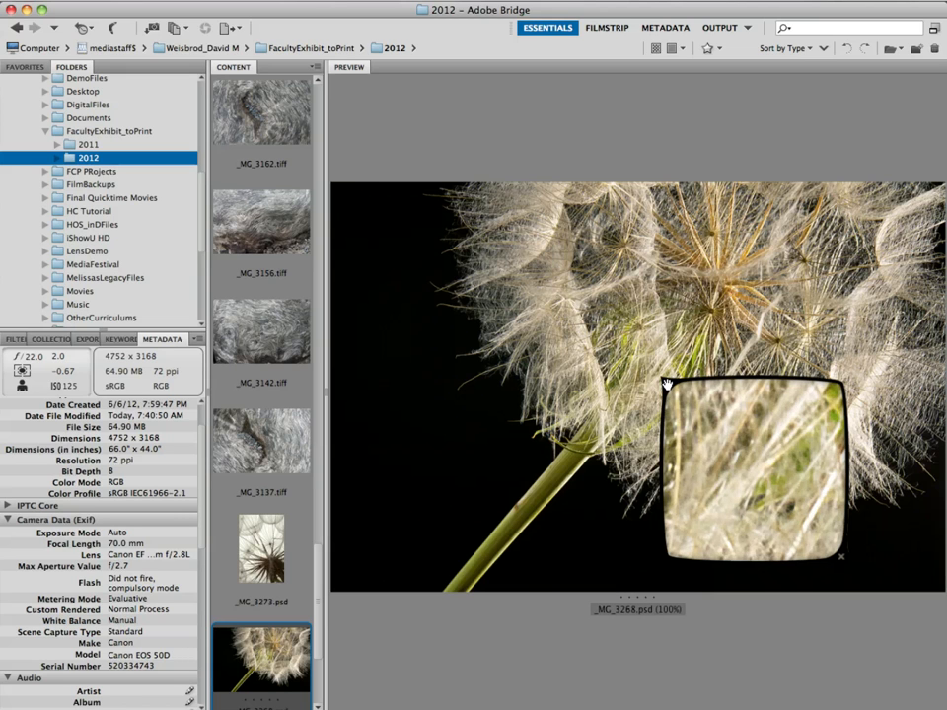
left_click_drag(666, 384, 765, 533)
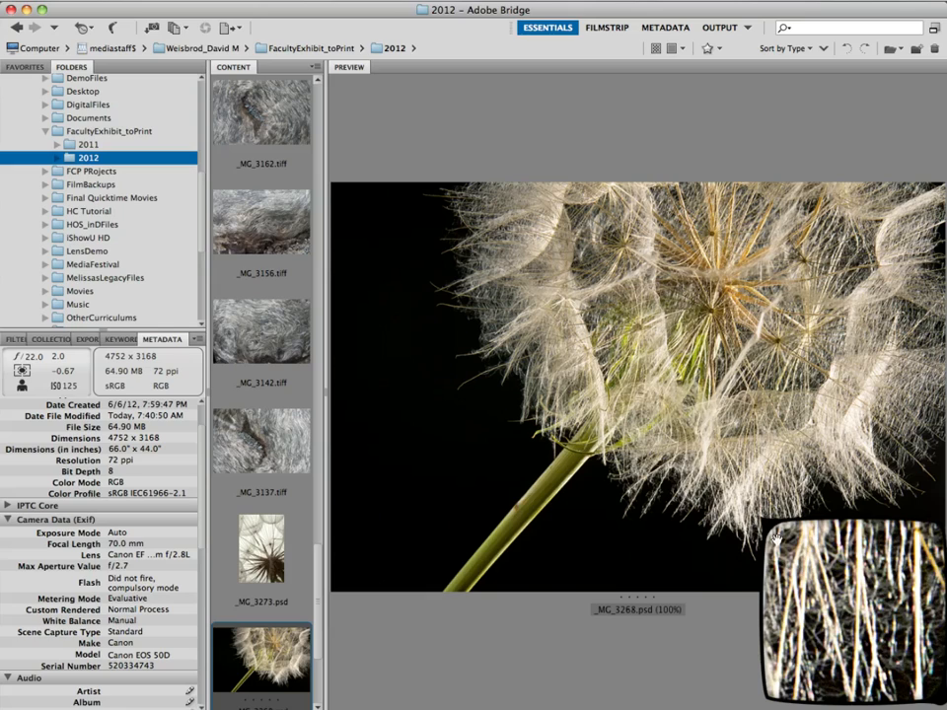
left_click_drag(577, 397, 712, 237)
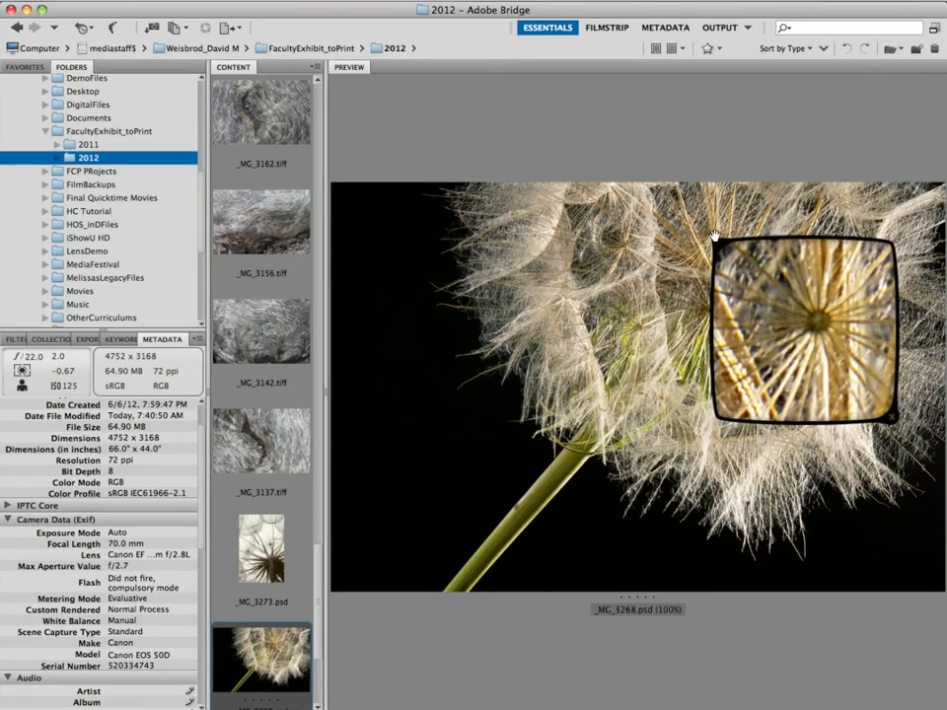
left_click(534, 176)
Preview _MG_3137.tiff and _MG_3142.tiff, and check the small wood-grain swirl in _MG_3142.tiff with the loupe.
left_click(273, 438)
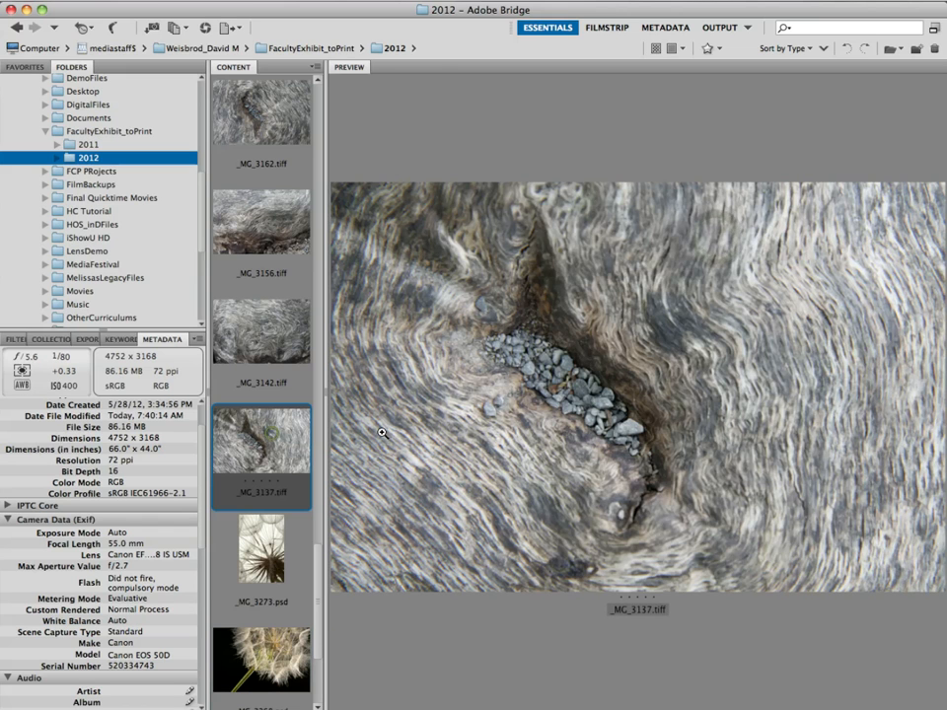
left_click(246, 334)
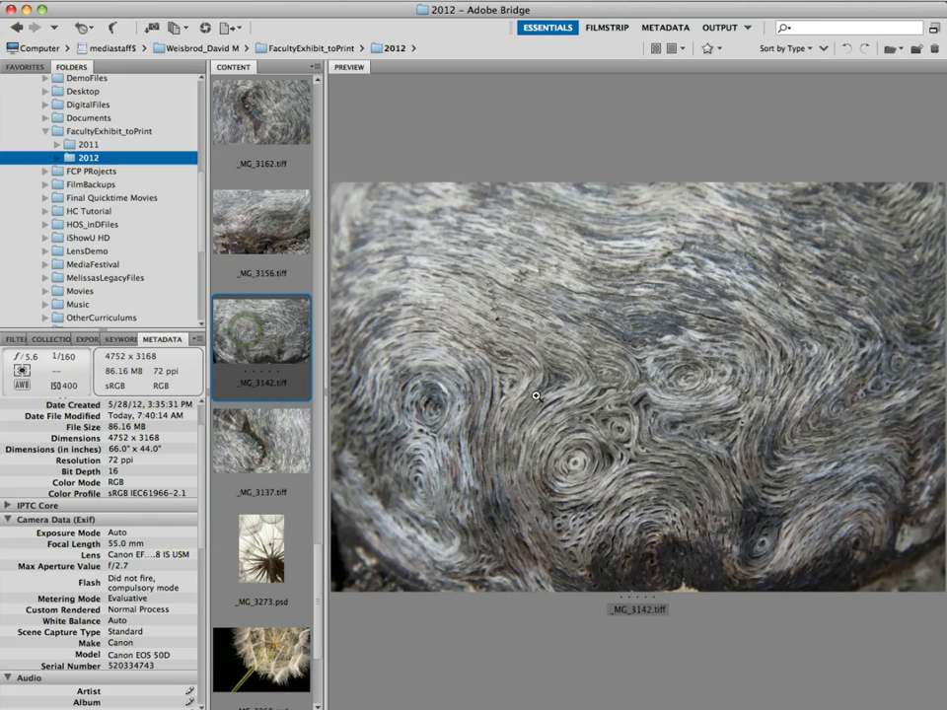
left_click(636, 404)
left_click_drag(636, 404, 615, 428)
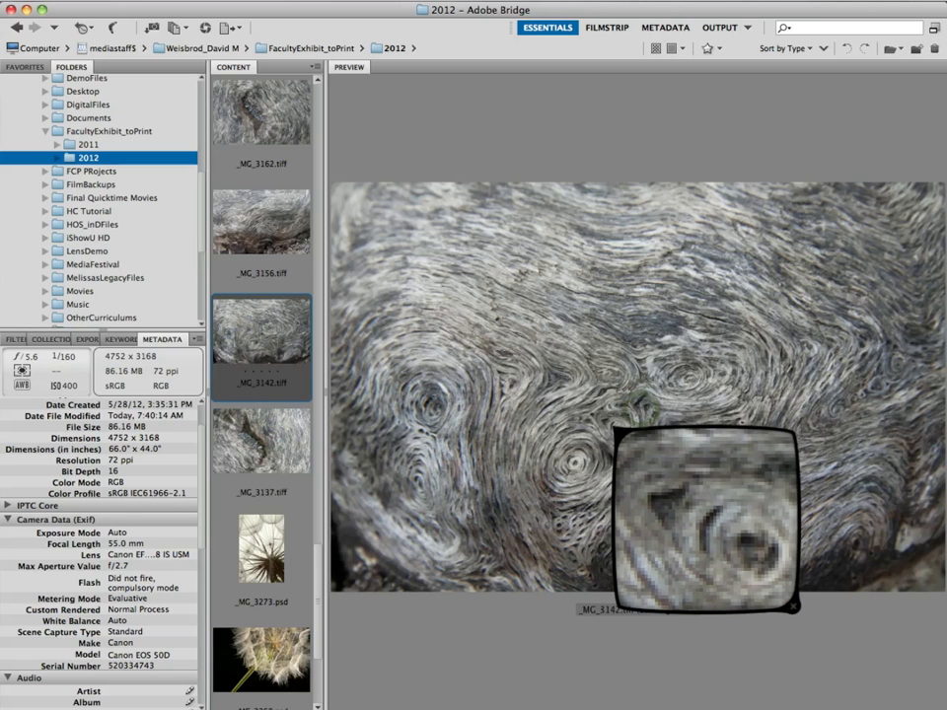
left_click(618, 435)
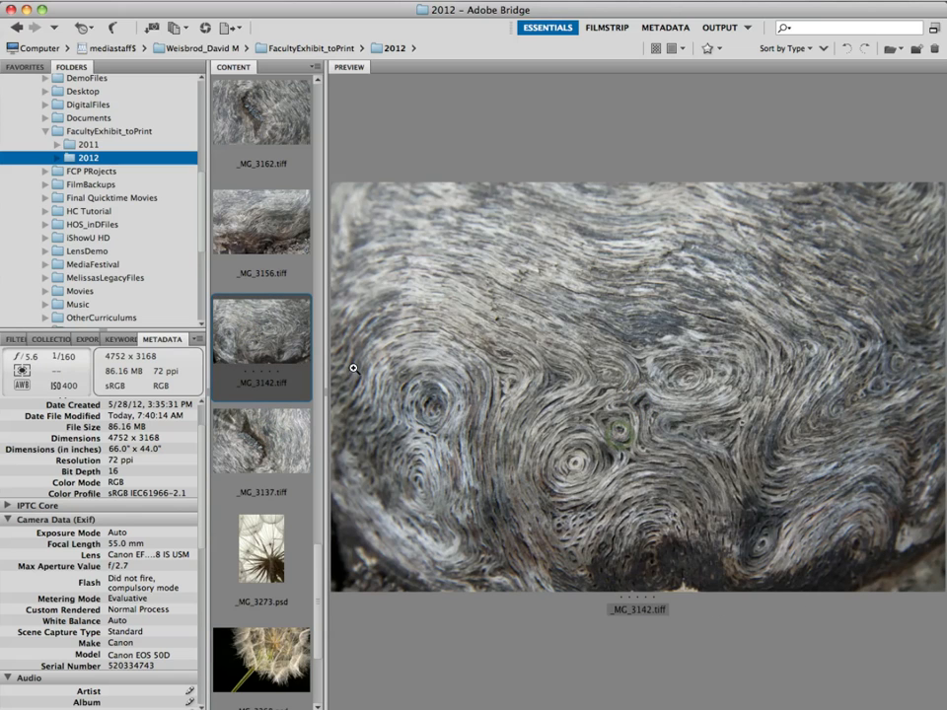
scroll(293, 313, "down", 5)
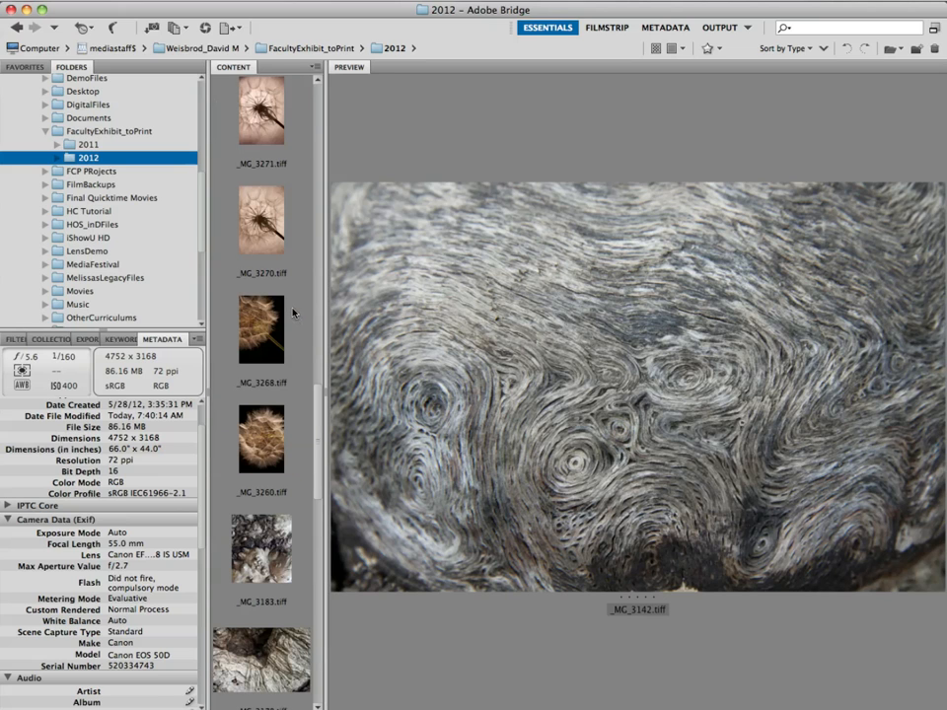
Preview the seed heads in _MG_3271.tiff and _MG_3270.tiff, and rate _MG_3279.tiff five stars.
scroll(293, 313, "up", 3)
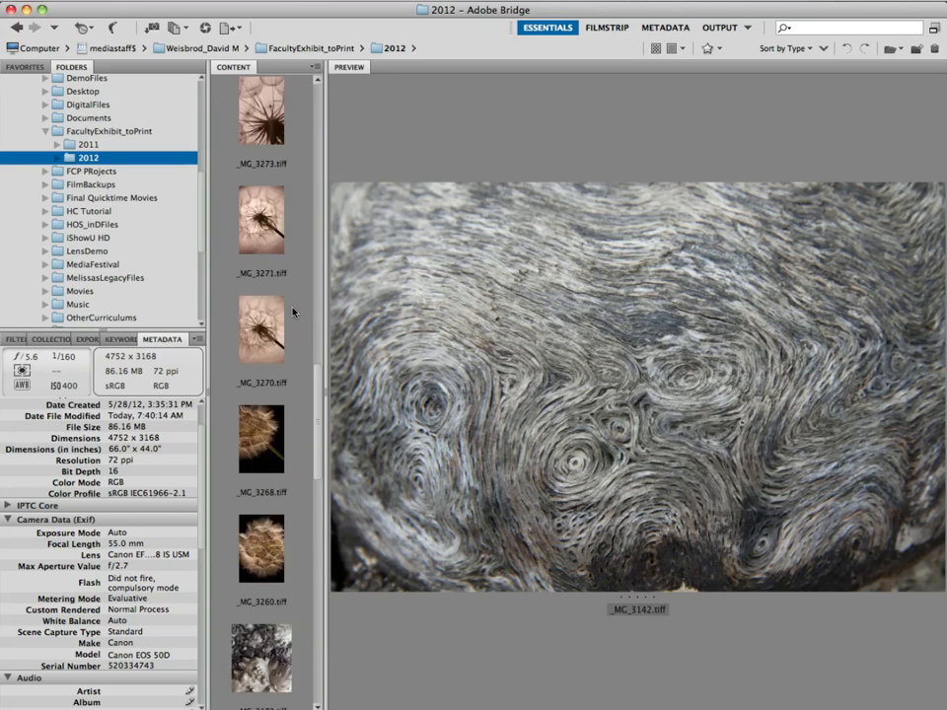
left_click(264, 333)
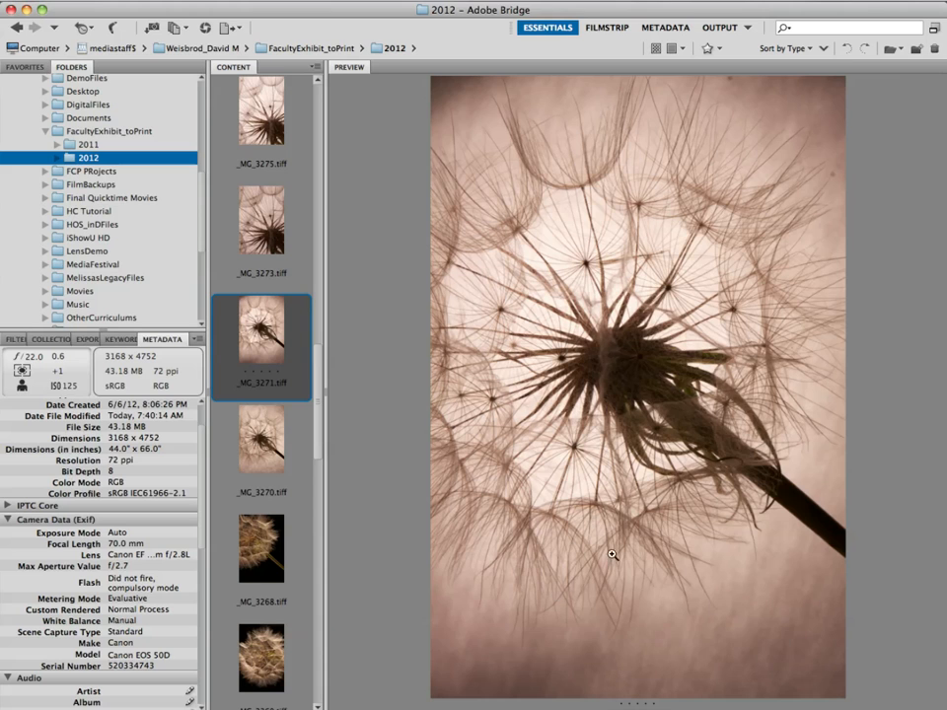
left_click(273, 408)
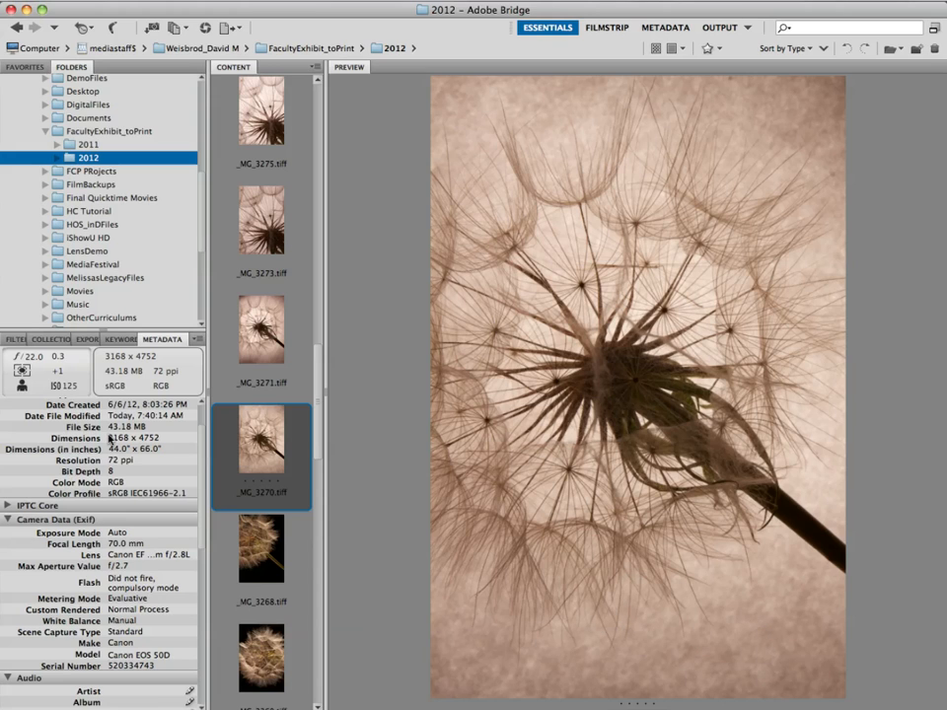
scroll(261, 198, "up", 5)
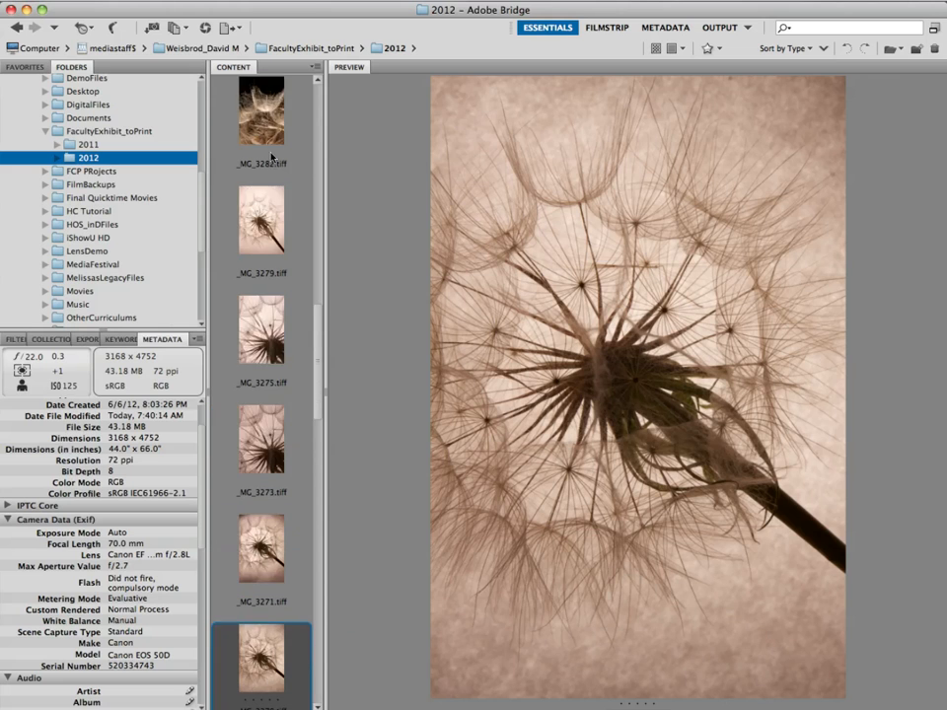
left_click(255, 313)
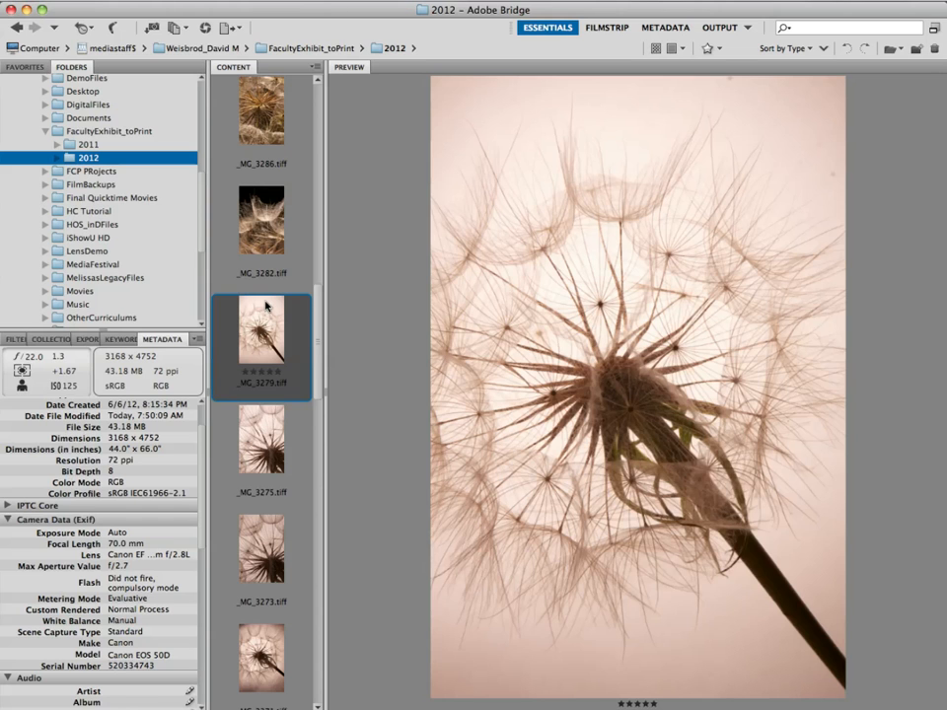
Rate _MG_3270.tiff three stars and _MG_3271.tiff two stars.
scroll(264, 307, "down", 5)
left_click(265, 318)
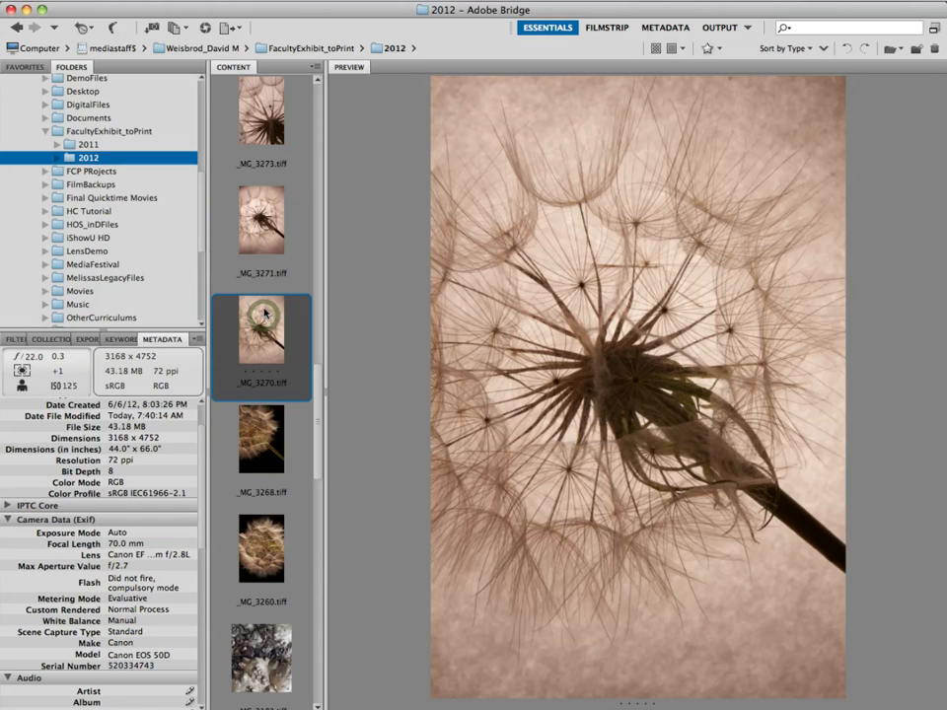
key("super+3")
left_click(264, 218)
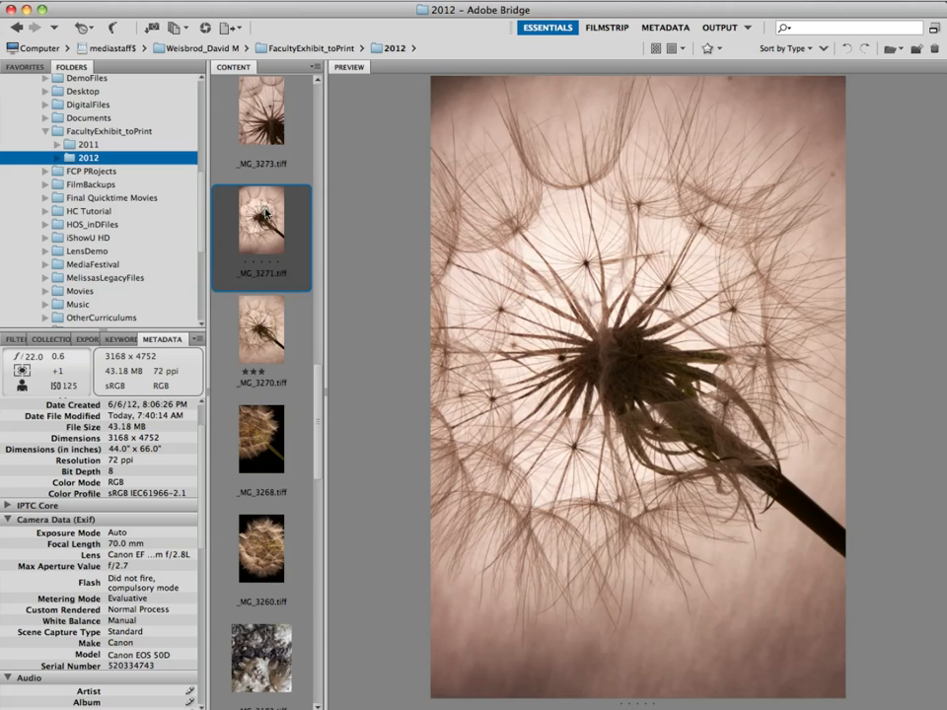
key("super+2")
Rate the seed head close-ups _MG_3275.tiff and _MG_3282.tiff five stars each.
scroll(258, 106, "up", 3)
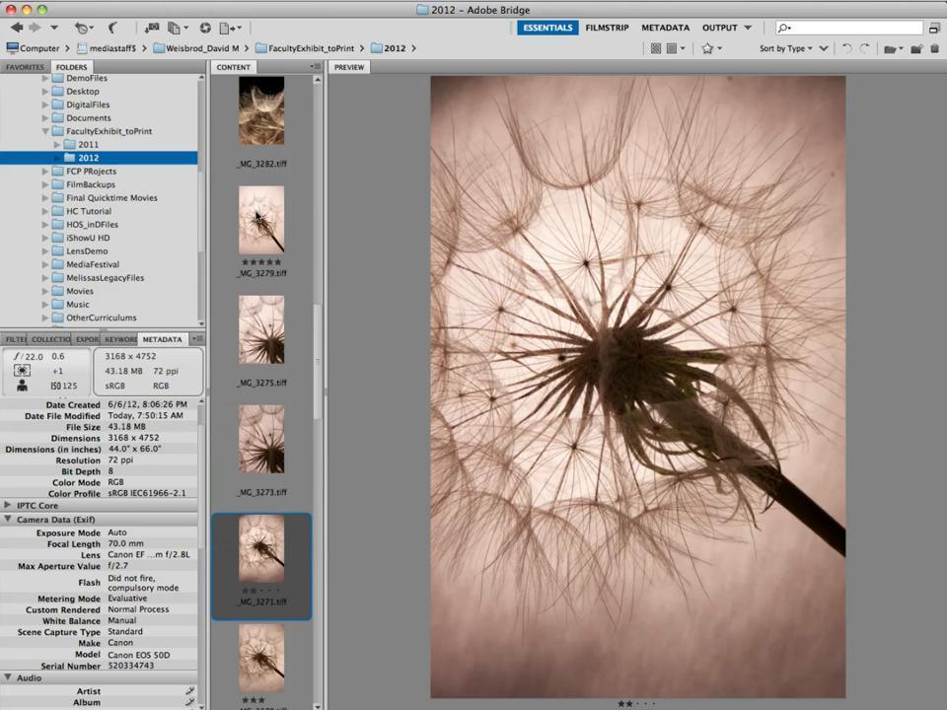
left_click(263, 320)
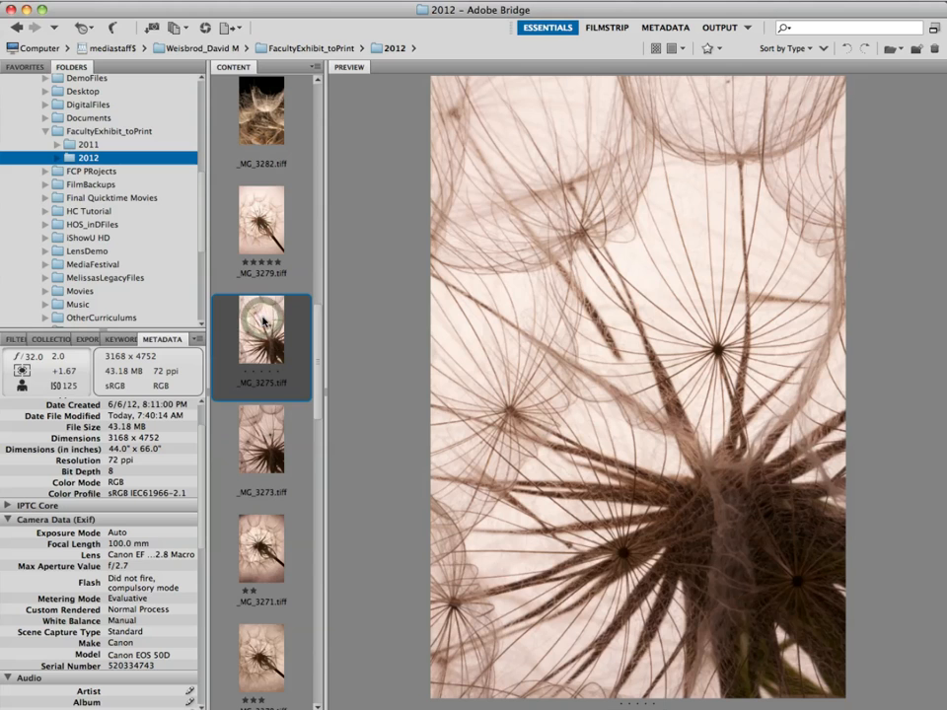
key("super+5")
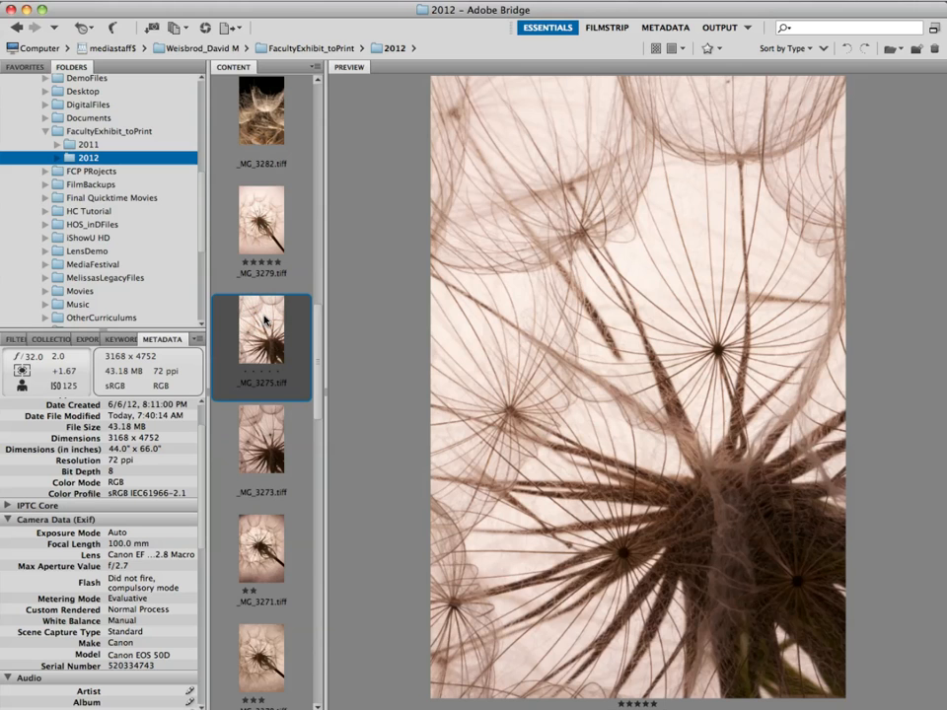
left_click(271, 121)
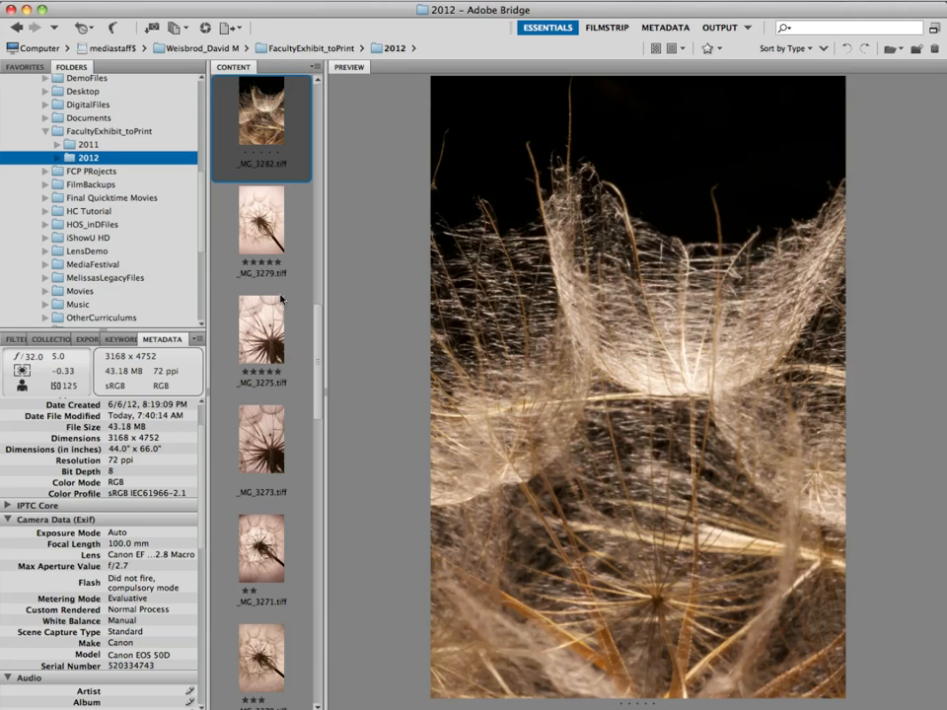
key("super+5")
Sort the photos in the 2012 folder by rating.
left_click(187, 2)
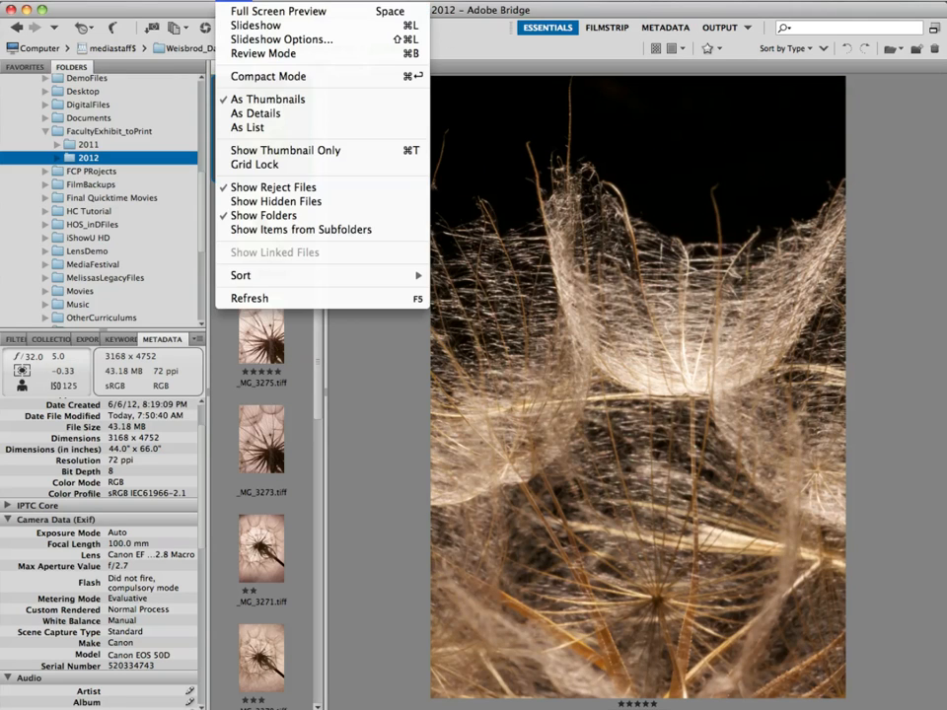
key("Escape")
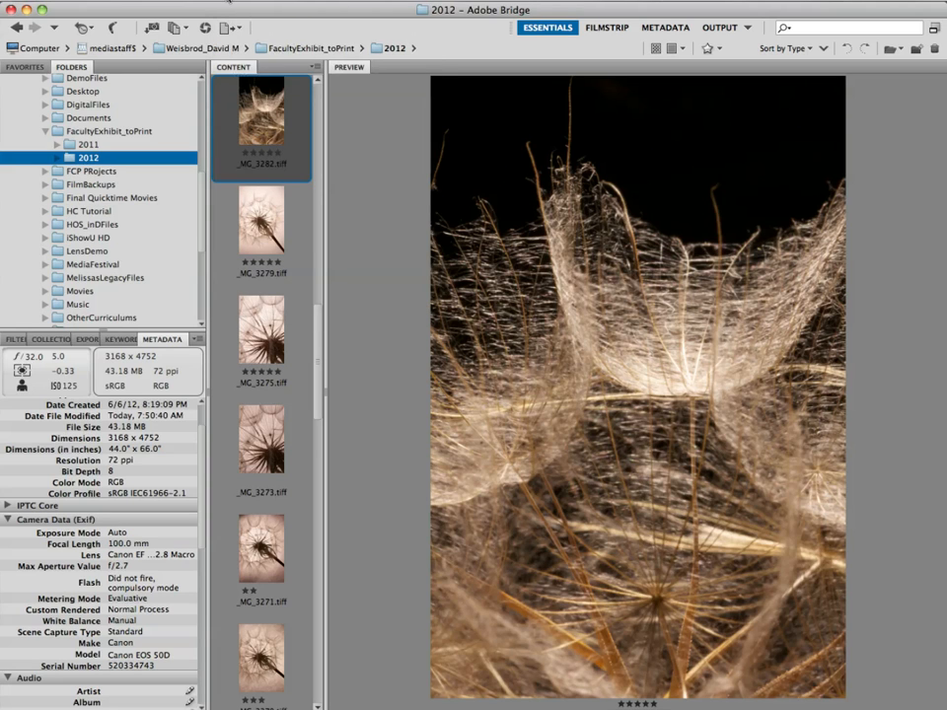
left_click(229, 2)
mouse_move(293, 279)
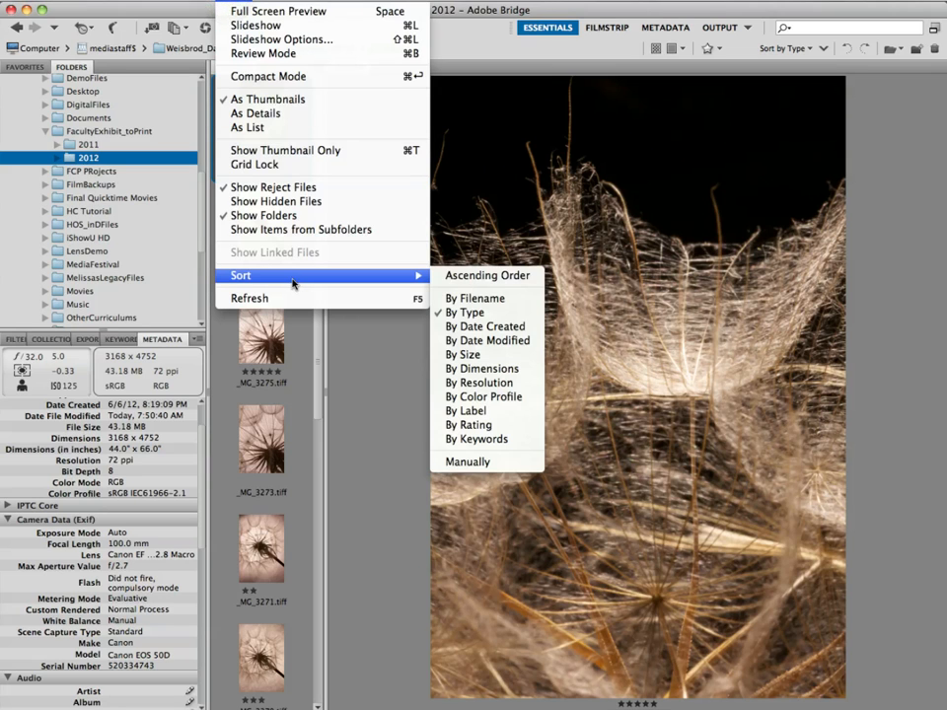
left_click(522, 425)
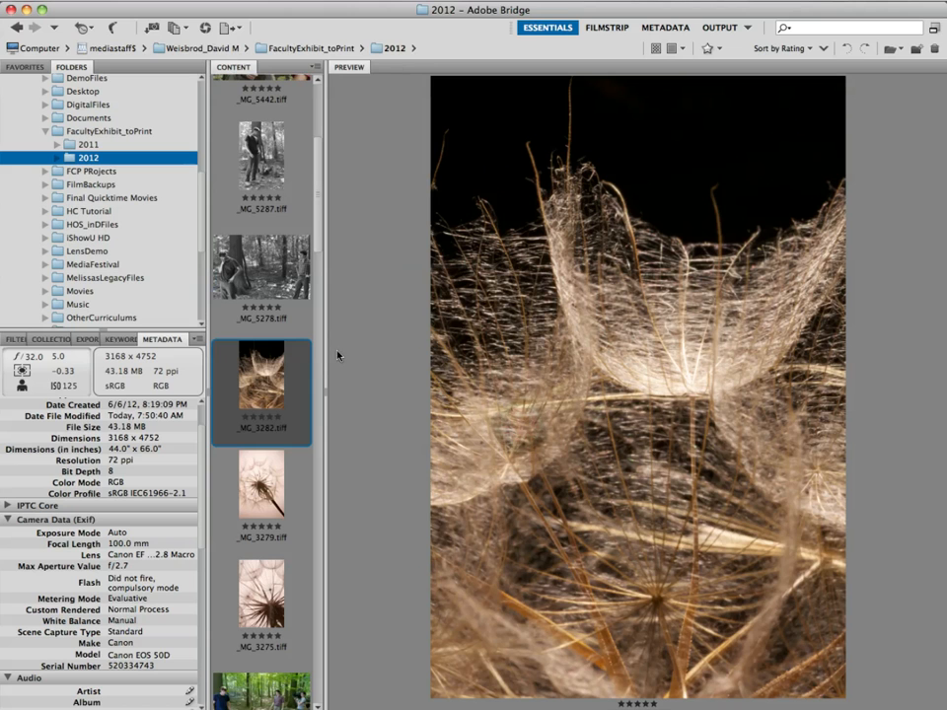
Go to the start of the sorted photos and preview the black-and-white portrait _MG_5287.tiff.
scroll(271, 138, "up", 5)
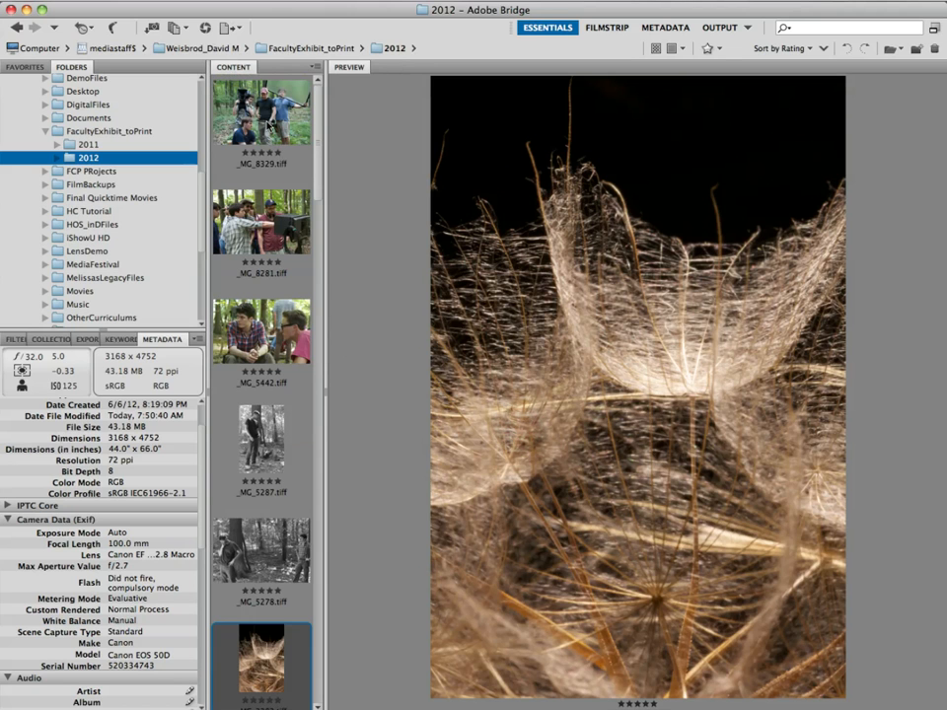
left_click(219, 94)
left_click(254, 431)
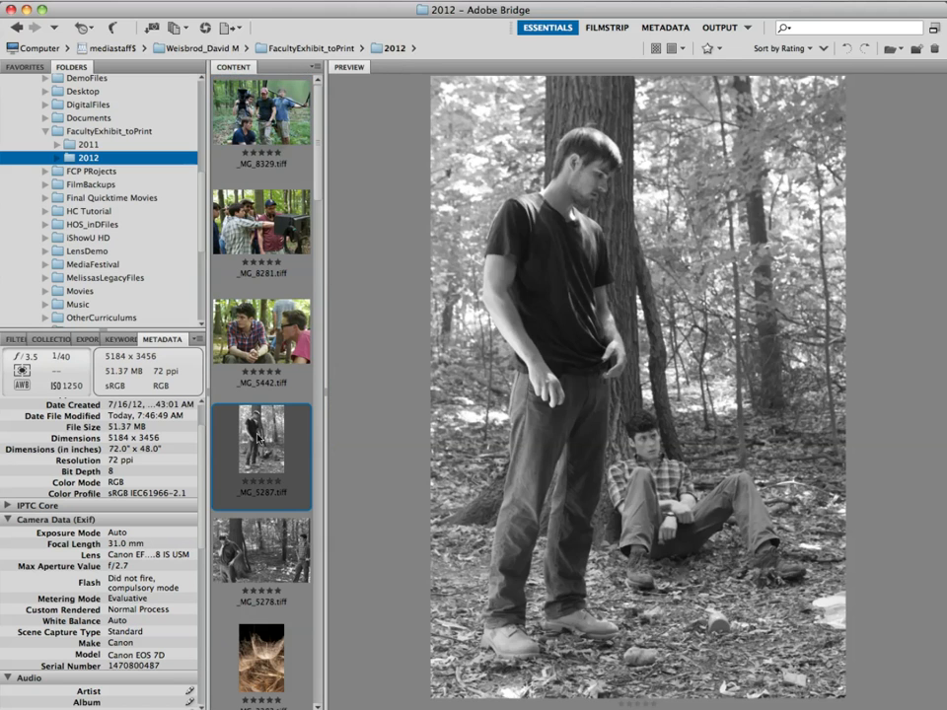
Compare _MG_5442.tiff side by side with _MG_5278.tiff, _MG_5287.tiff, _MG_8281.tiff and _MG_8329.tiff, one at a time.
left_click(267, 349)
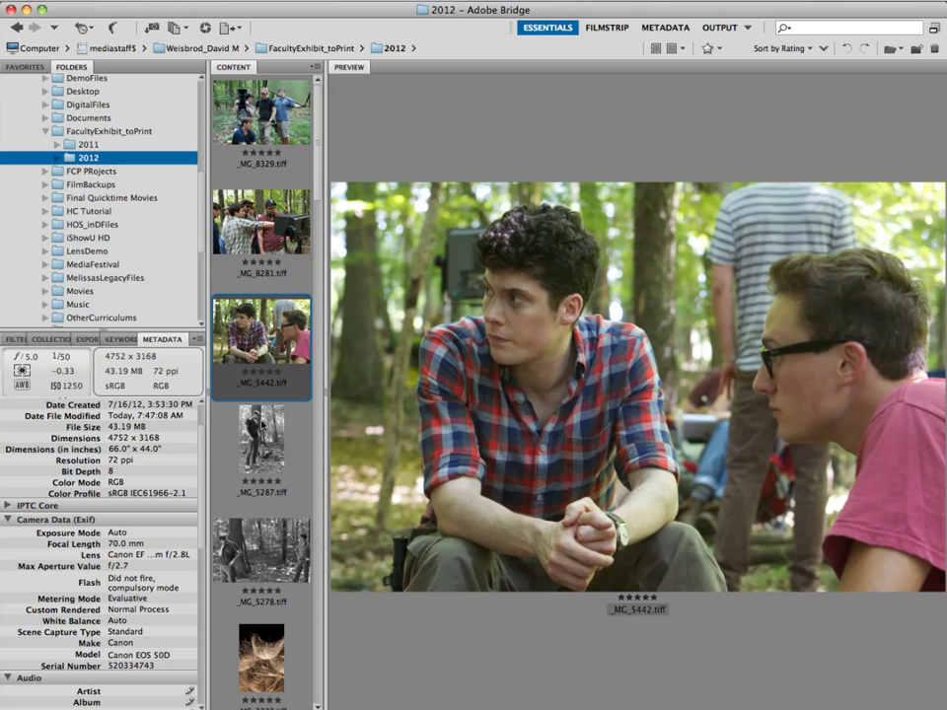
left_click(259, 546, "super")
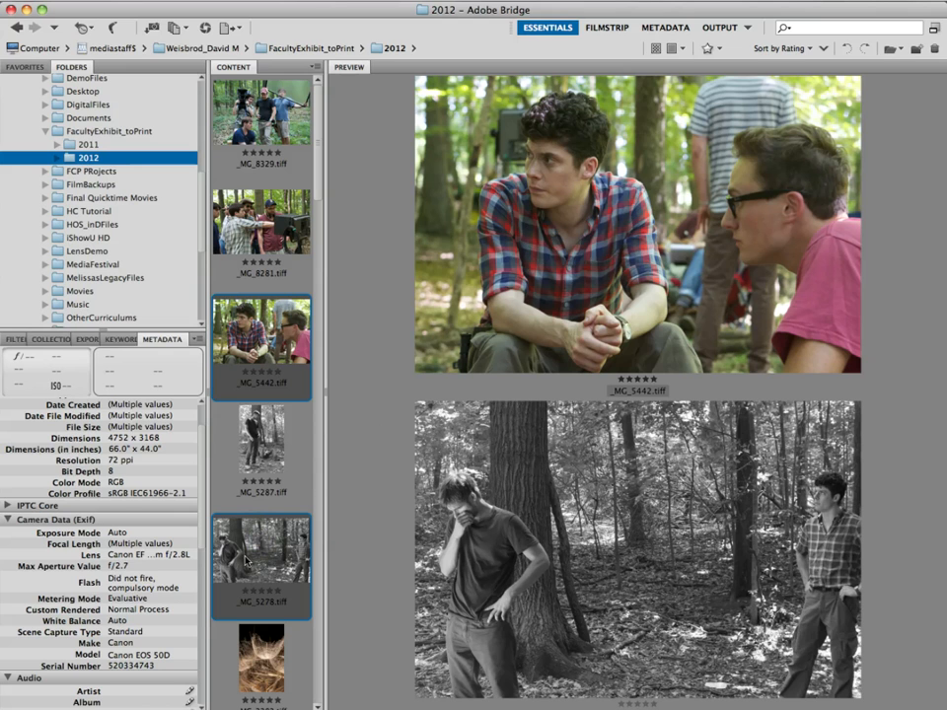
left_click(255, 366)
left_click(277, 470, "super")
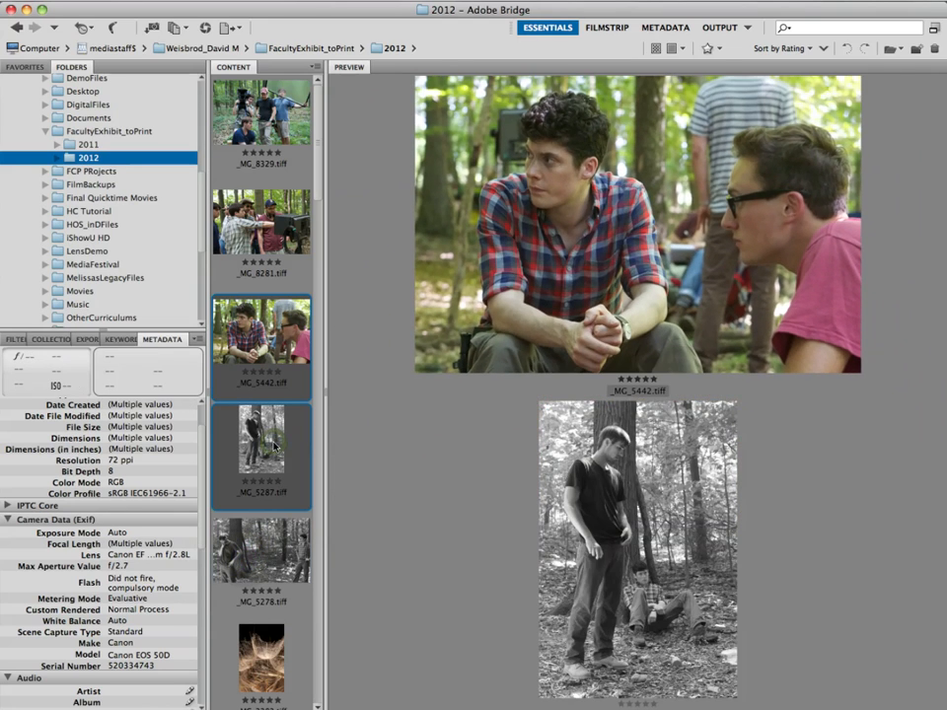
left_click(281, 380)
left_click(251, 229, "super")
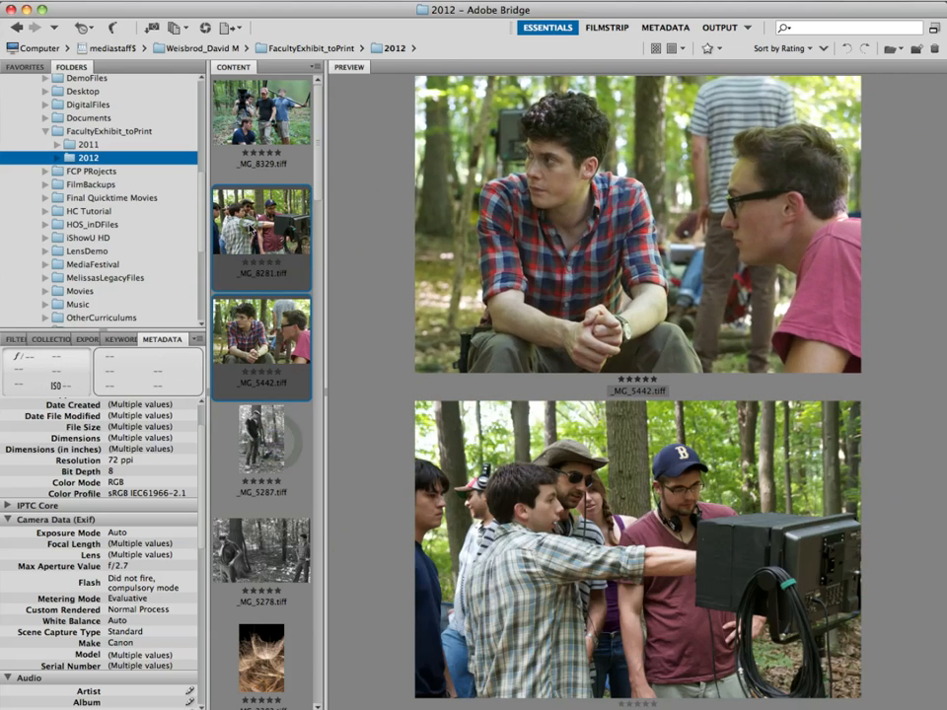
left_click(251, 229, "super")
left_click(262, 113, "super")
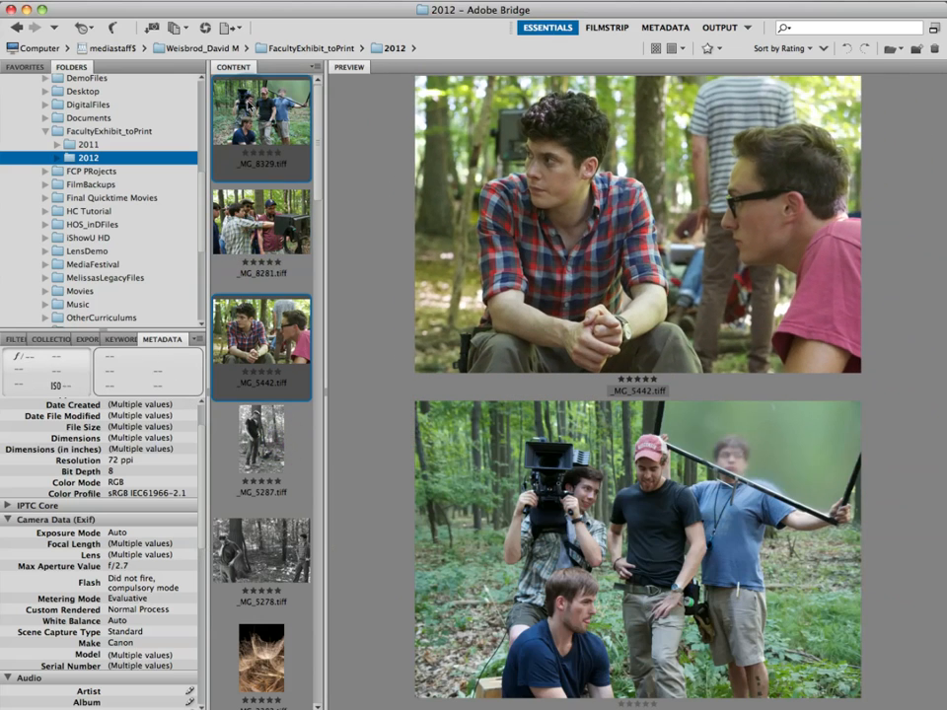